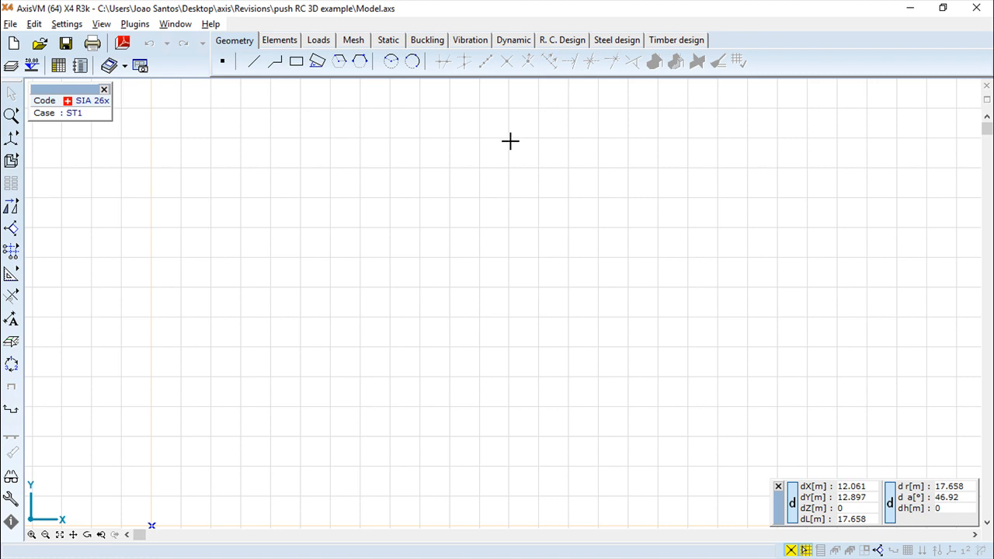
left_click(352, 43)
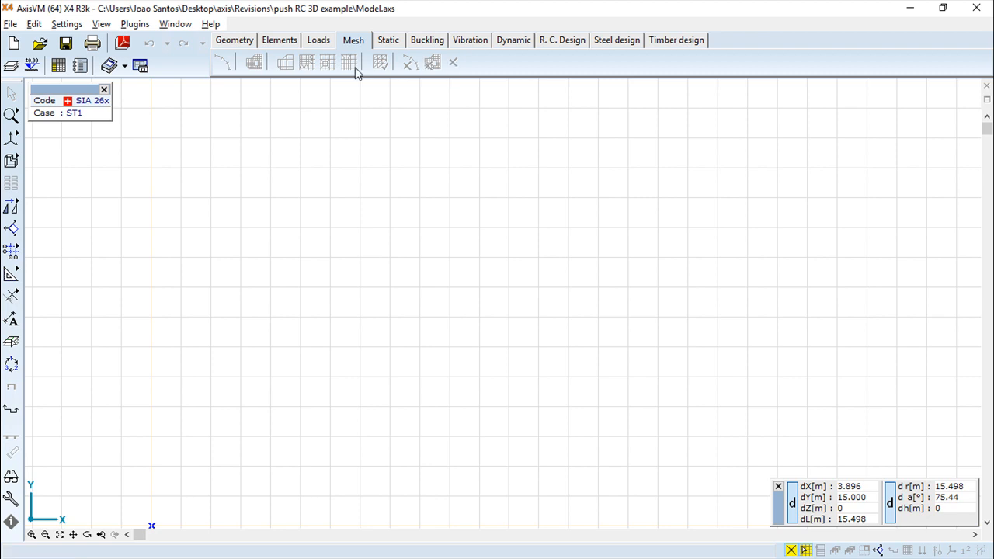
left_click(220, 66)
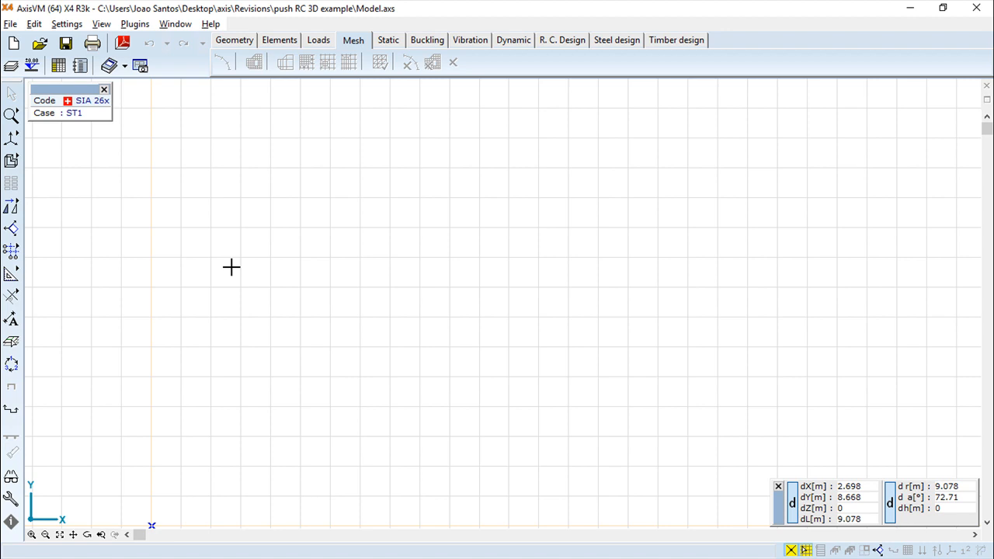
Draw a nearly square rectangle about 6 m wide, above and to the right of the origin.
left_click(231, 45)
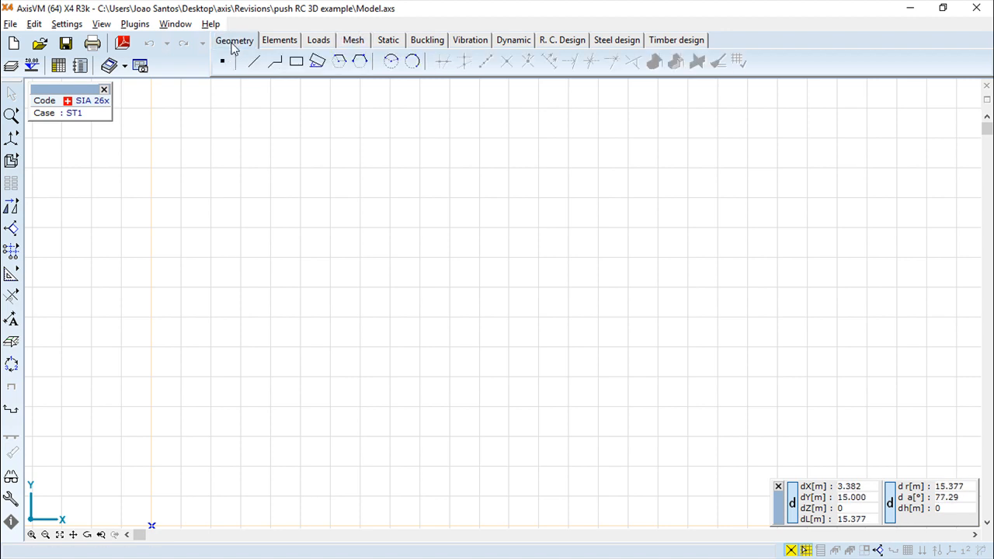
left_click(295, 61)
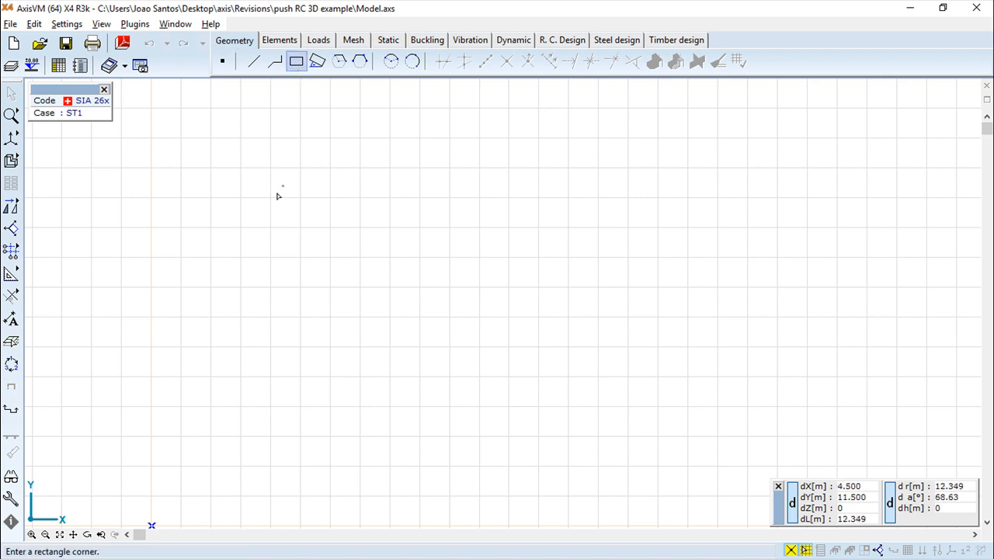
left_click(229, 205)
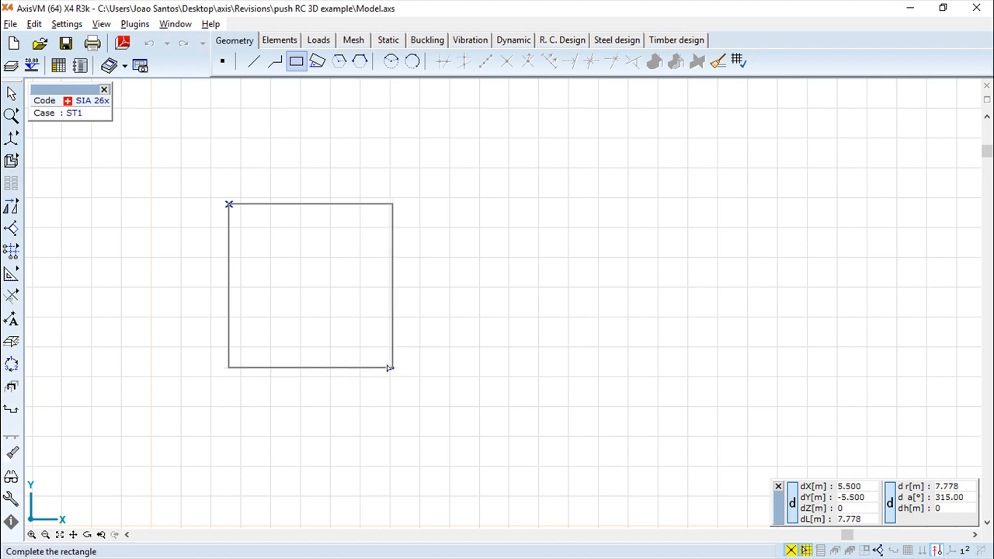
left_click(407, 376)
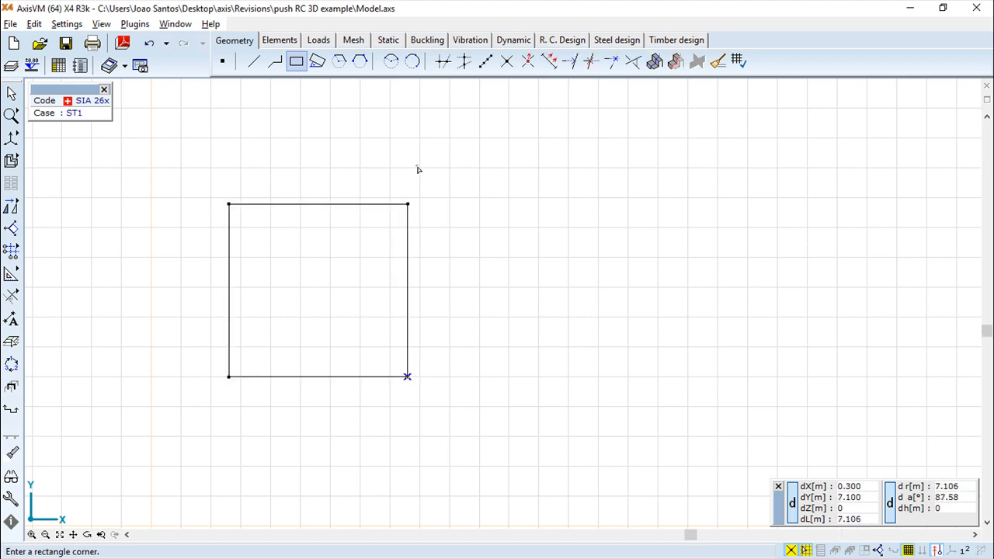
Draw two lines from the rectangle's right corners, meeting at a point about 5.4 m right of and 3.2 m below its upper right corner.
left_click(254, 61)
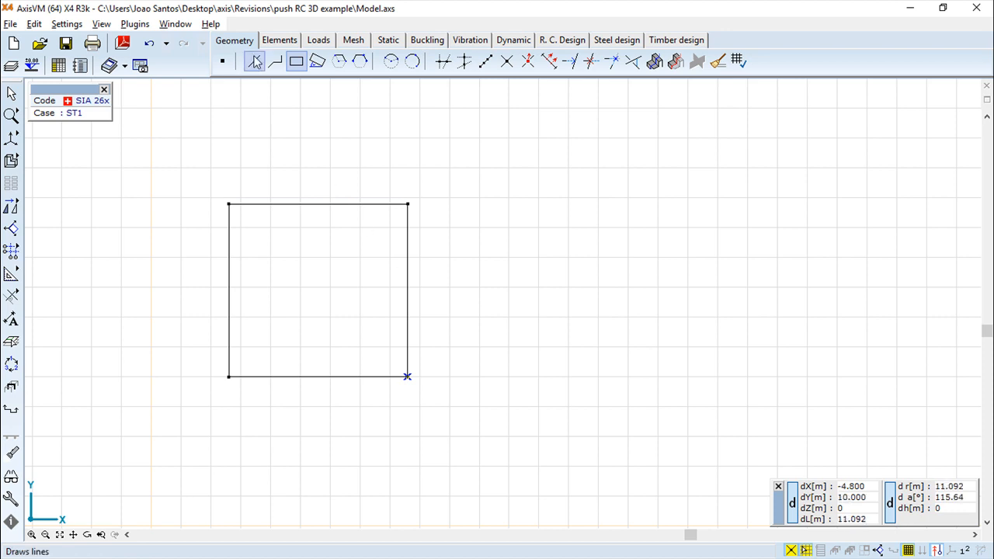
left_click(407, 205)
left_click(567, 299)
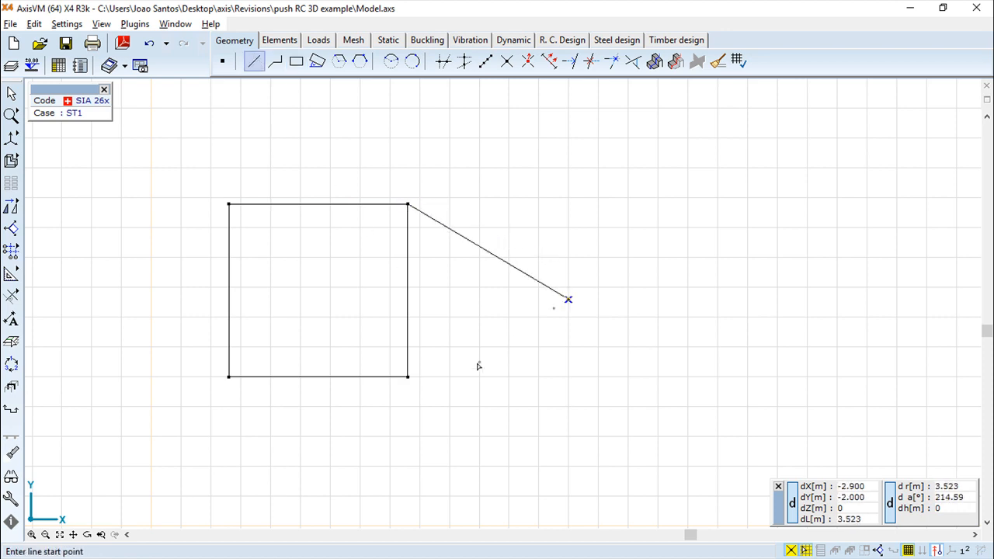
left_click(407, 377)
left_click(568, 299)
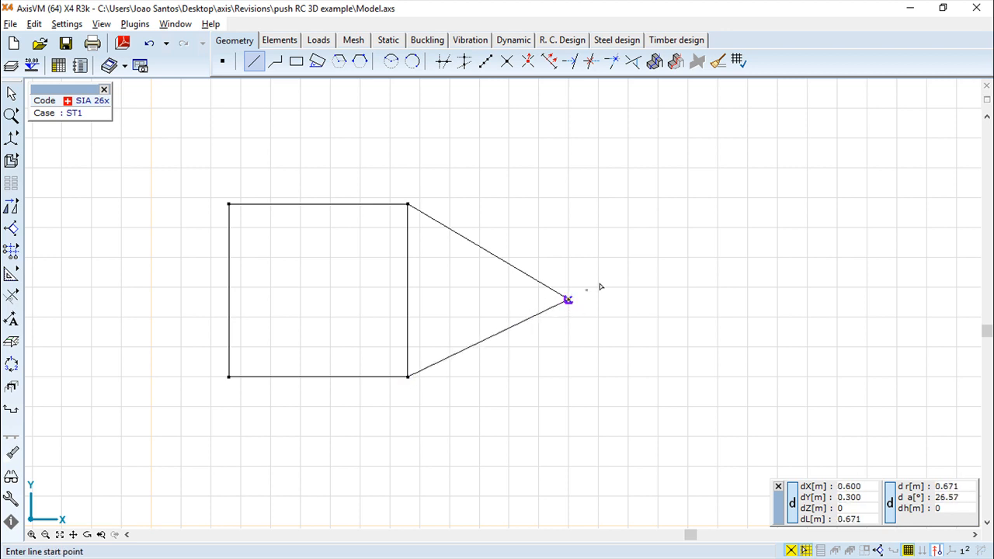
Draw a slanted rectangle using the triangle's upper sloping side as its base, extending outward up and to the right.
left_click(317, 61)
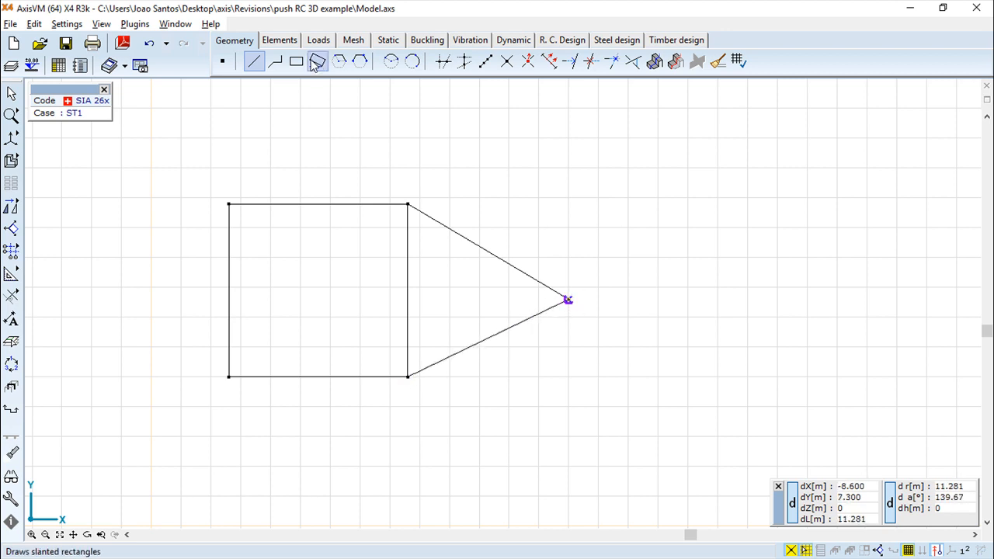
left_click(406, 205)
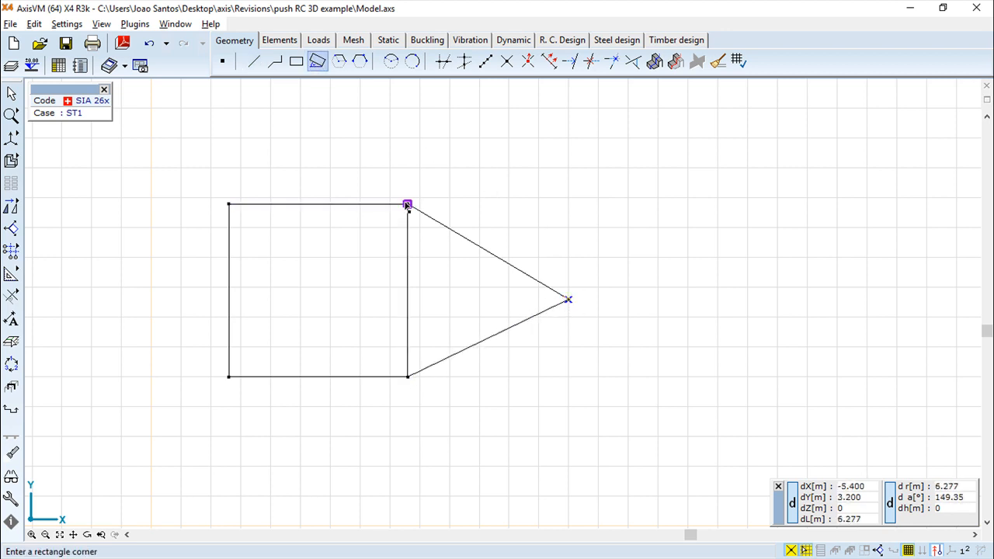
left_click(568, 300)
left_click(608, 157)
middle_click_drag(721, 220, 791, 286)
key("Escape")
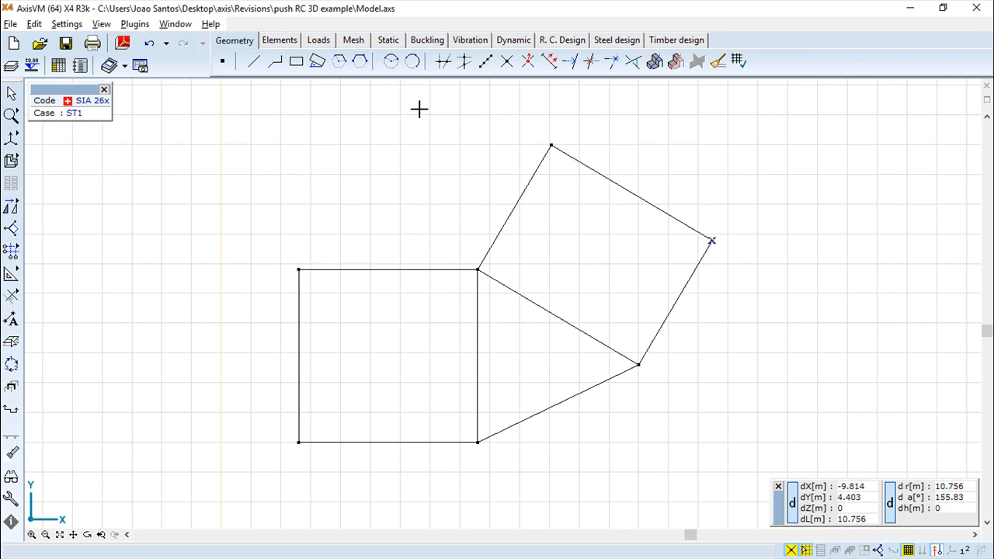
Define all the drawn outlines as a shell domain with C12/15 concrete and a thickness of 100 mm.
left_click(282, 43)
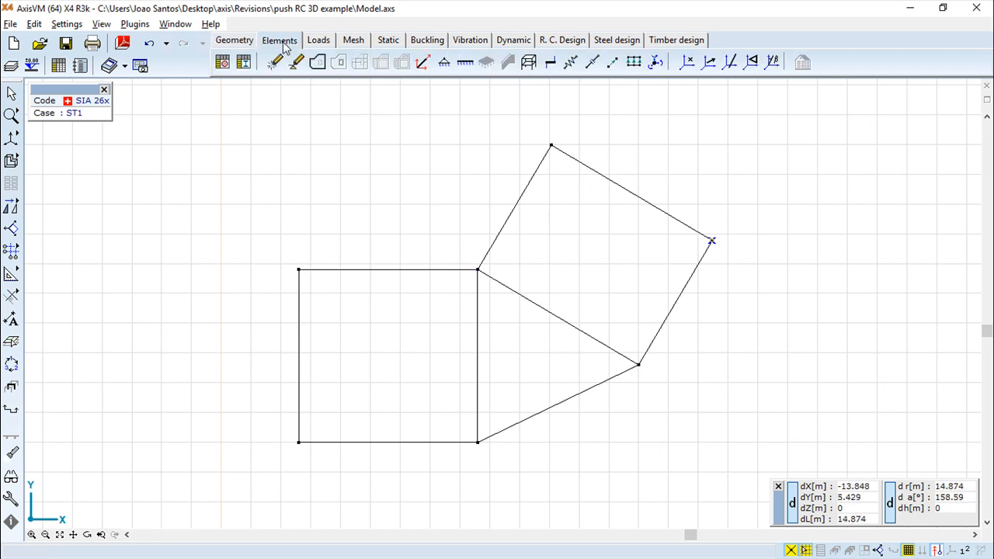
left_click(318, 62)
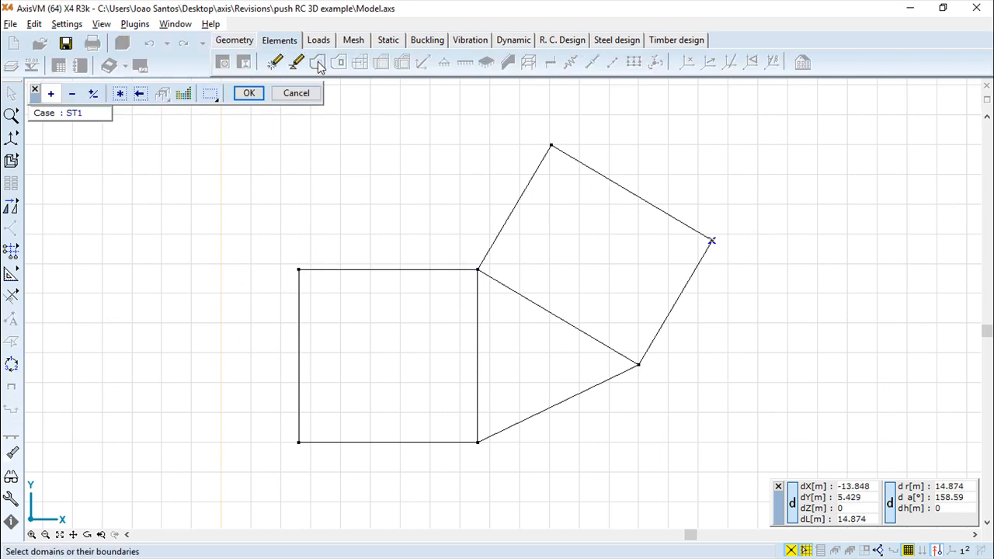
left_click(137, 95)
left_click(248, 93)
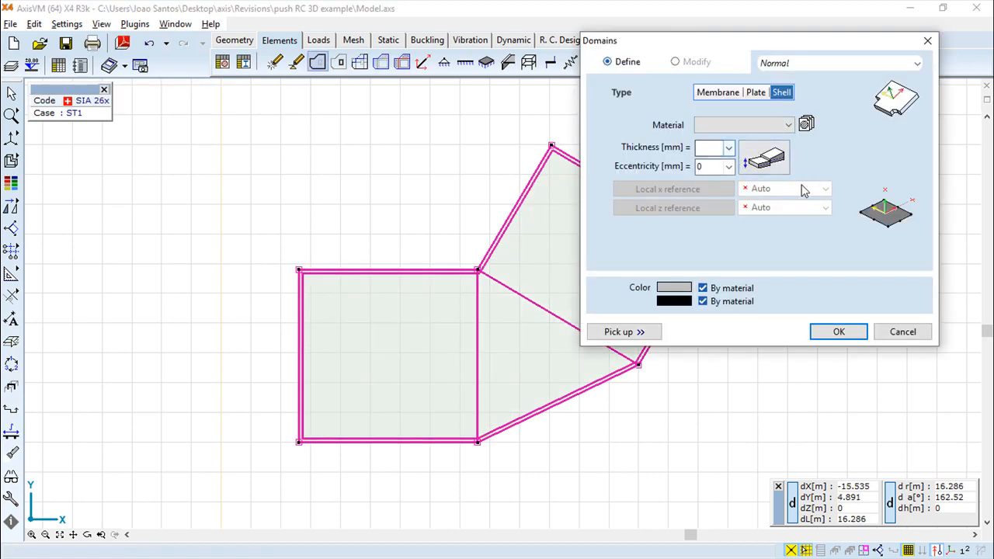
left_click(829, 335)
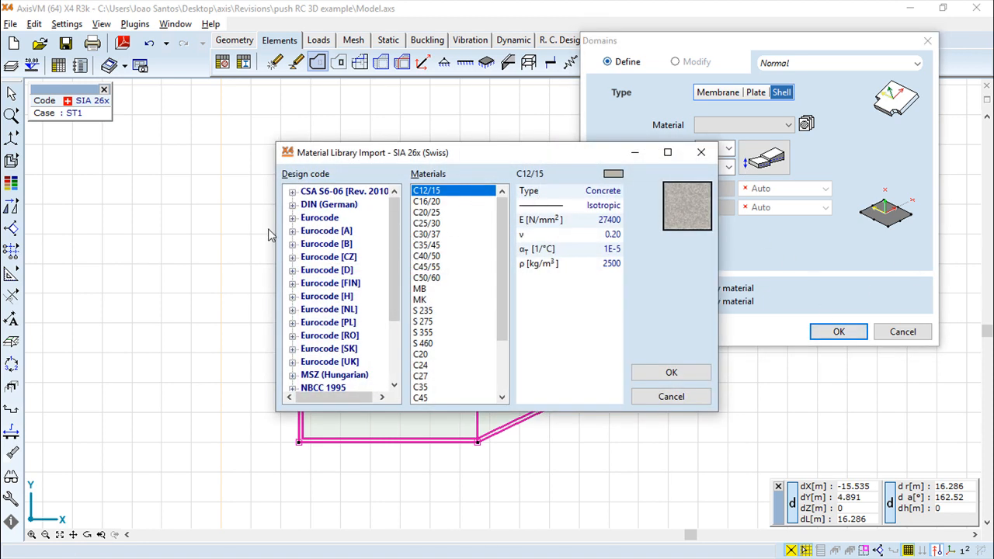
double_click(336, 218)
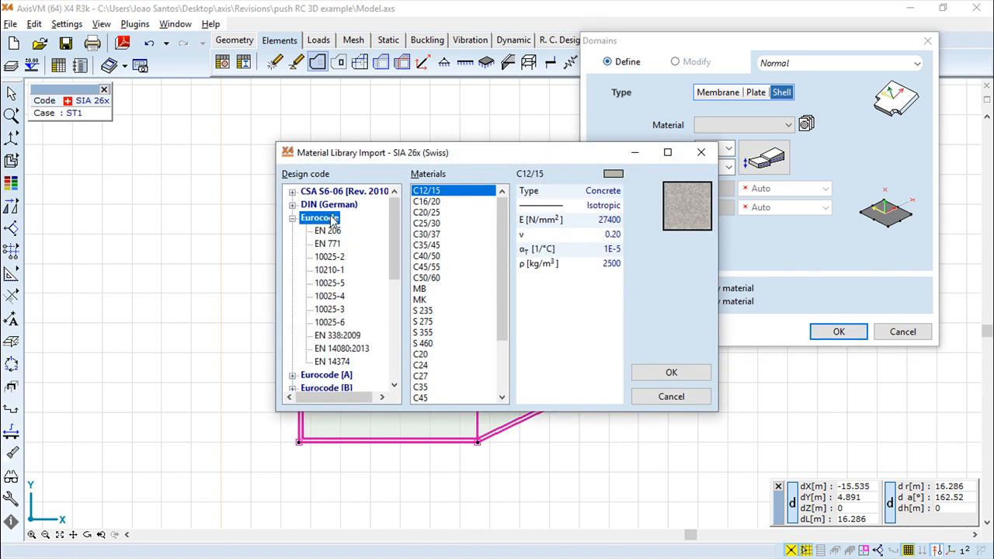
left_click(684, 373)
type("100")
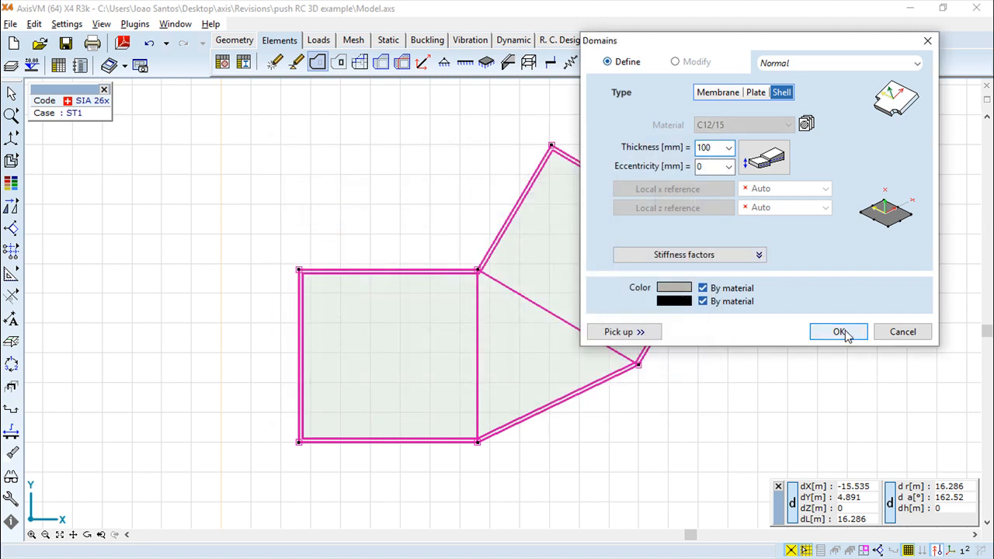
left_click(841, 333)
scroll(719, 341, "down", 1)
scroll(726, 343, "up", 1)
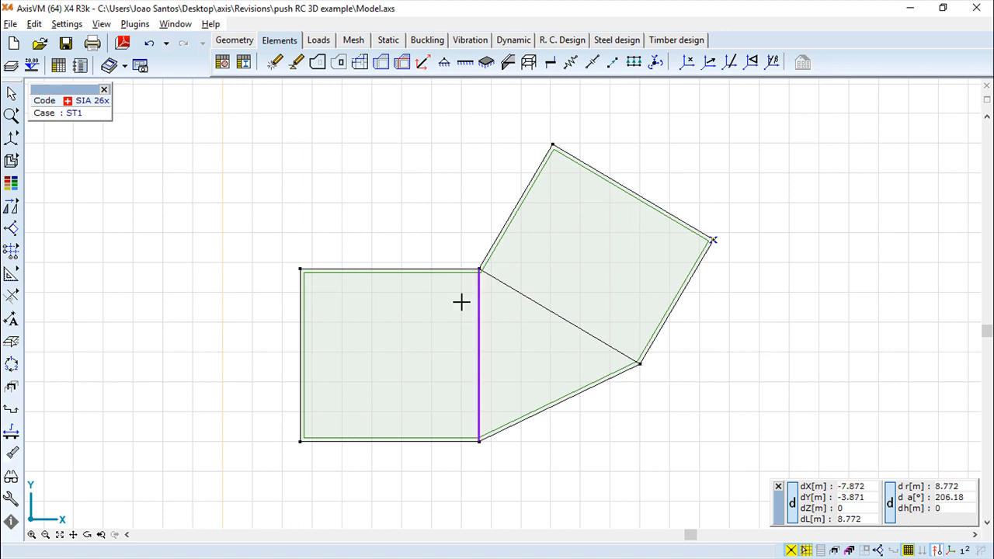
Review the line-element meshing criteria for the left rectangle's upper edge, including division into N segments, without applying them.
left_click(354, 40)
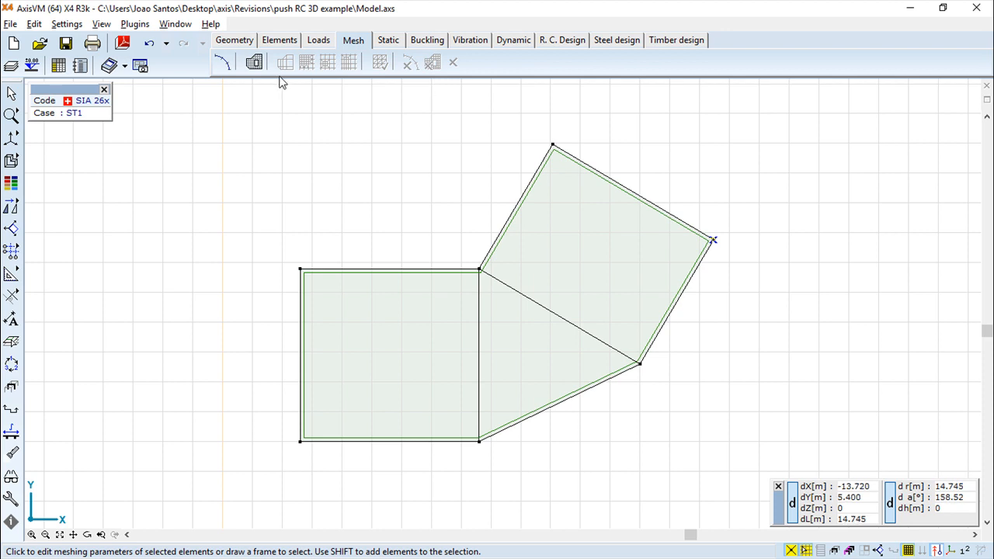
left_click(222, 64)
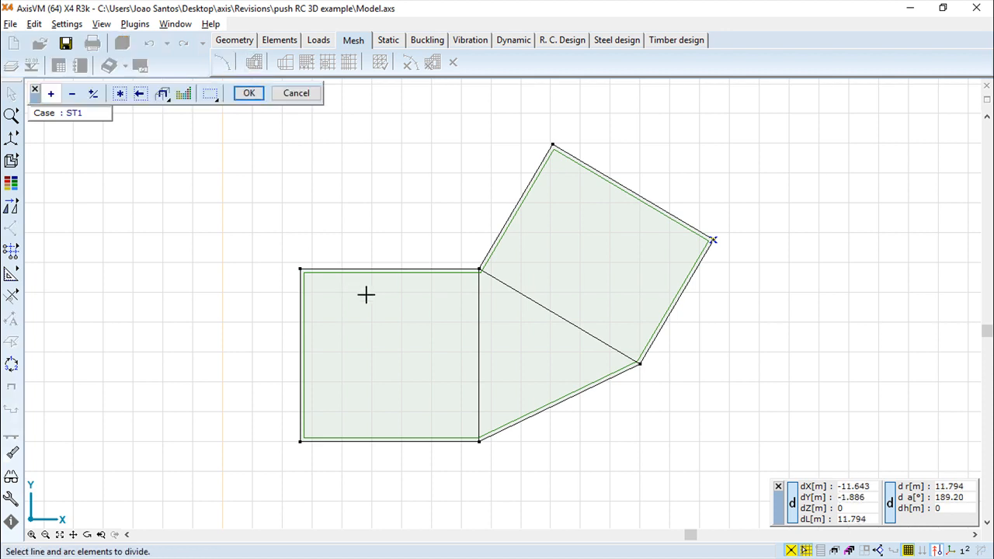
left_click(392, 270)
left_click(248, 93)
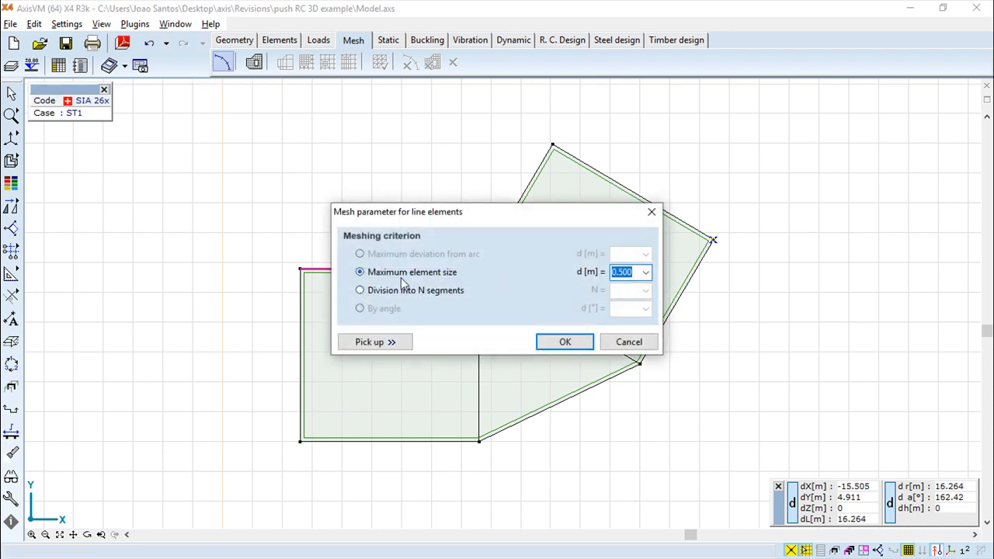
left_click(359, 290)
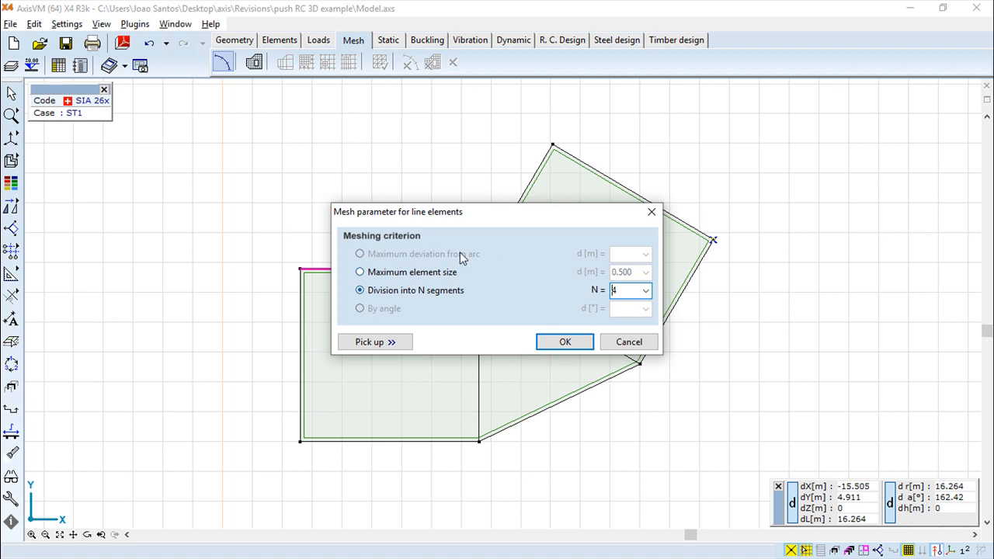
left_click(635, 344)
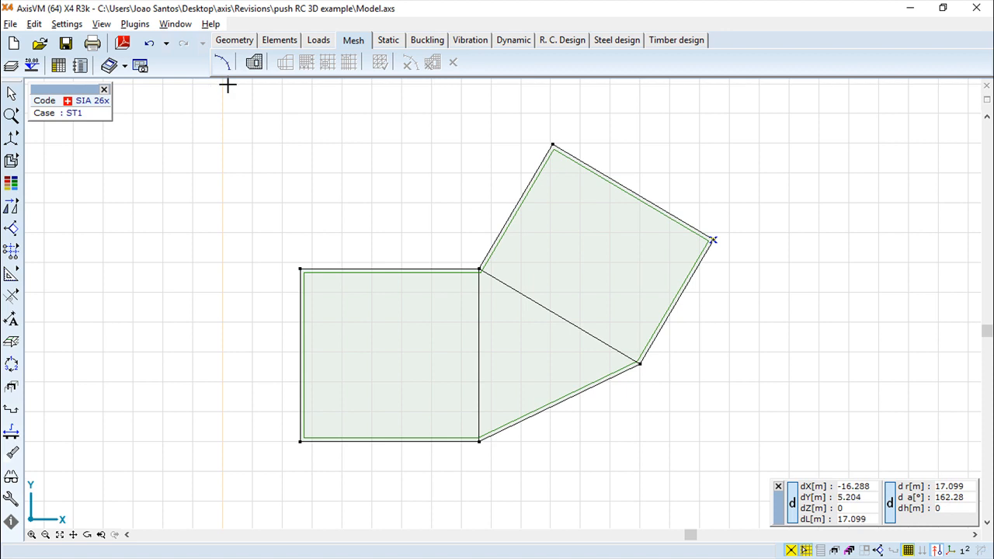
Try a triangular mesh with a 0.5 m average element size on the whole domain, inspect it and undo it.
left_click(254, 62)
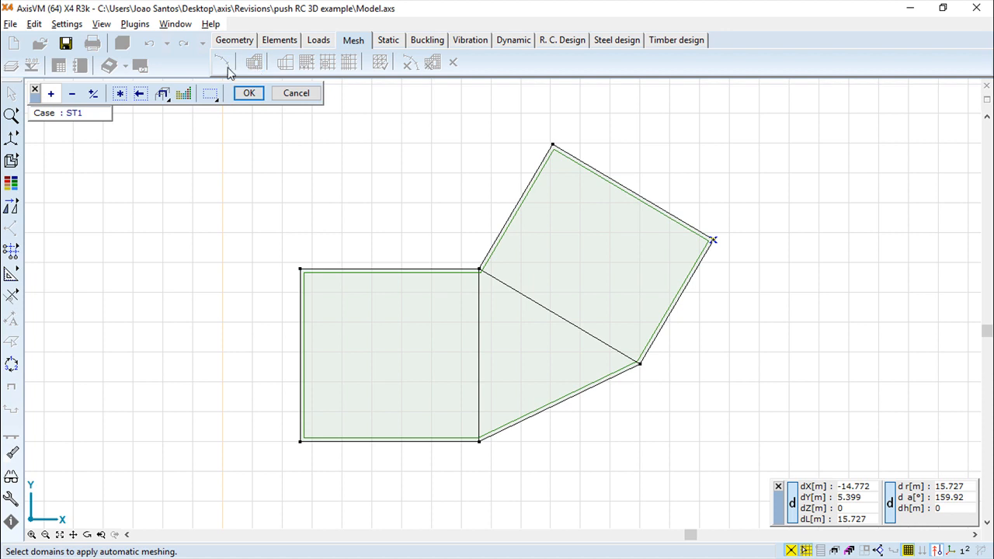
left_click(120, 94)
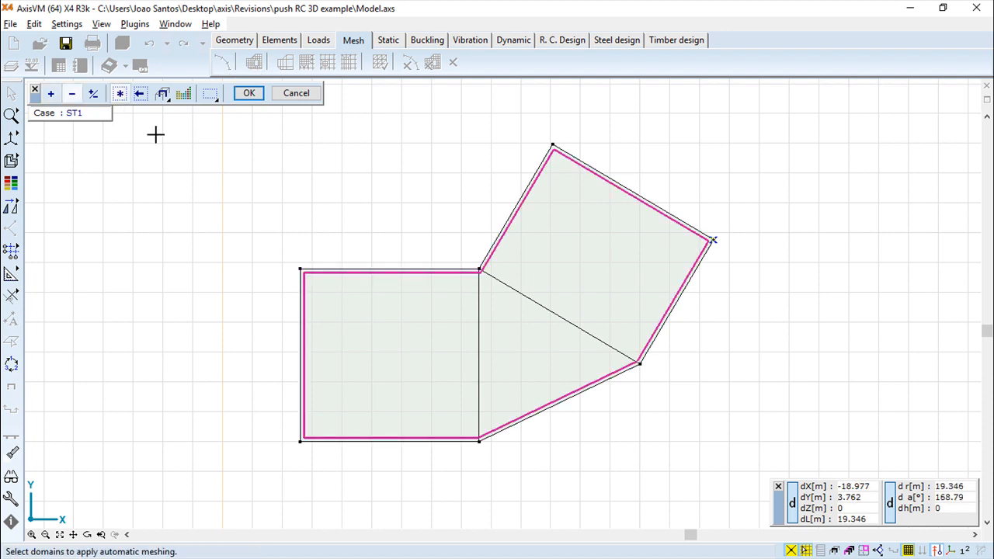
left_click(246, 94)
left_click_drag(327, 88, 217, 94)
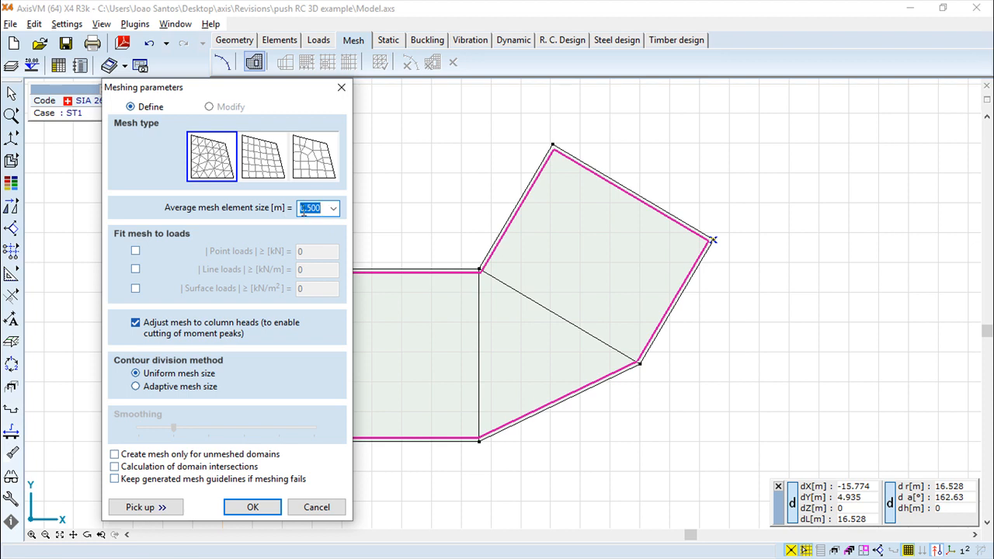
left_click(252, 507)
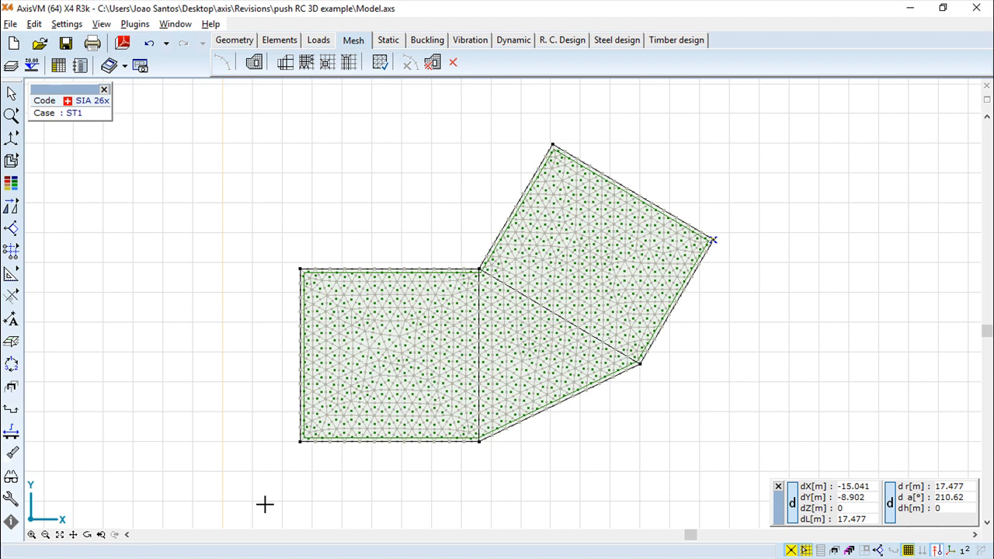
scroll(326, 488, "up", 4)
middle_click_drag(492, 426, 381, 557)
middle_click_drag(548, 290, 550, 247)
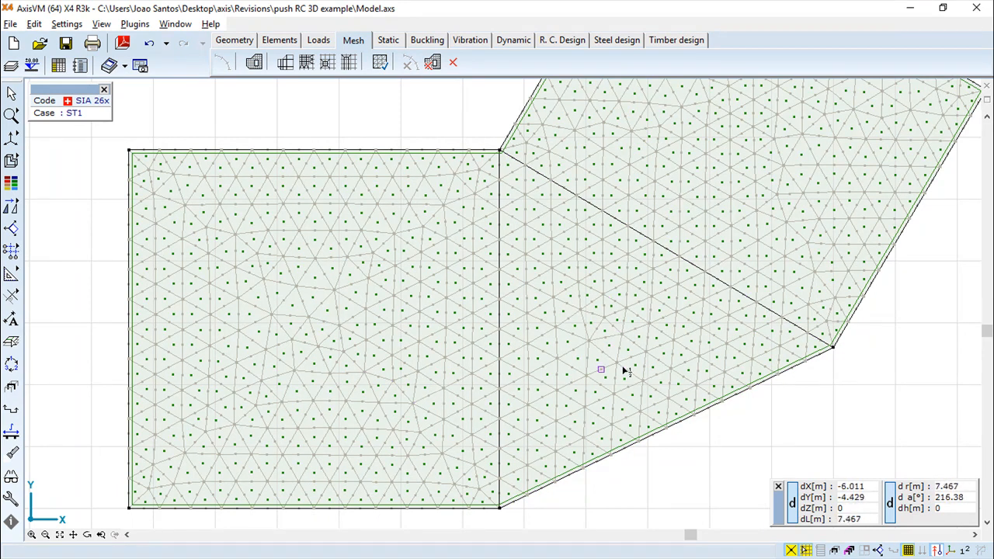
left_click(152, 44)
Mesh the whole domain with the regular quadrilateral mesh type at an average element size of 0.5 m and inspect it.
left_click(254, 63)
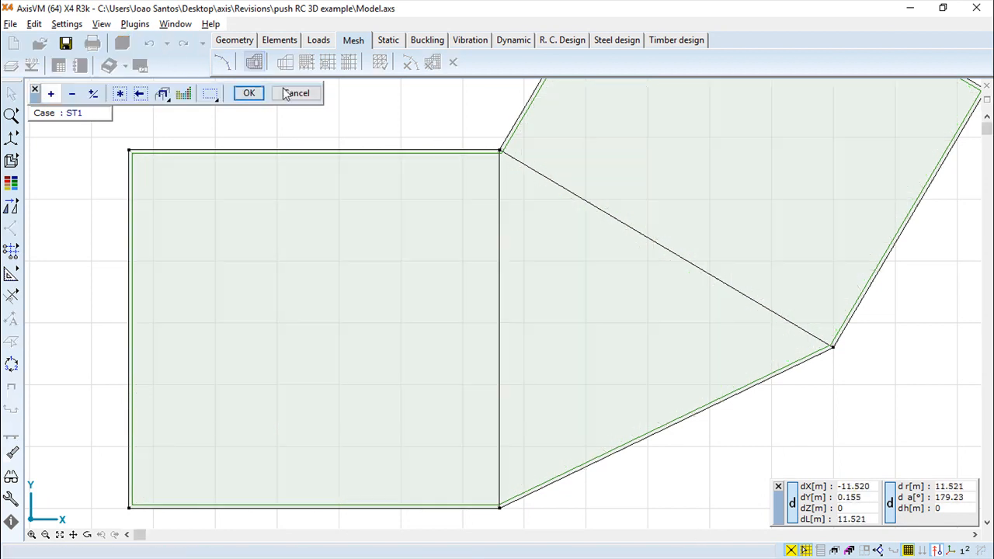
left_click(249, 93)
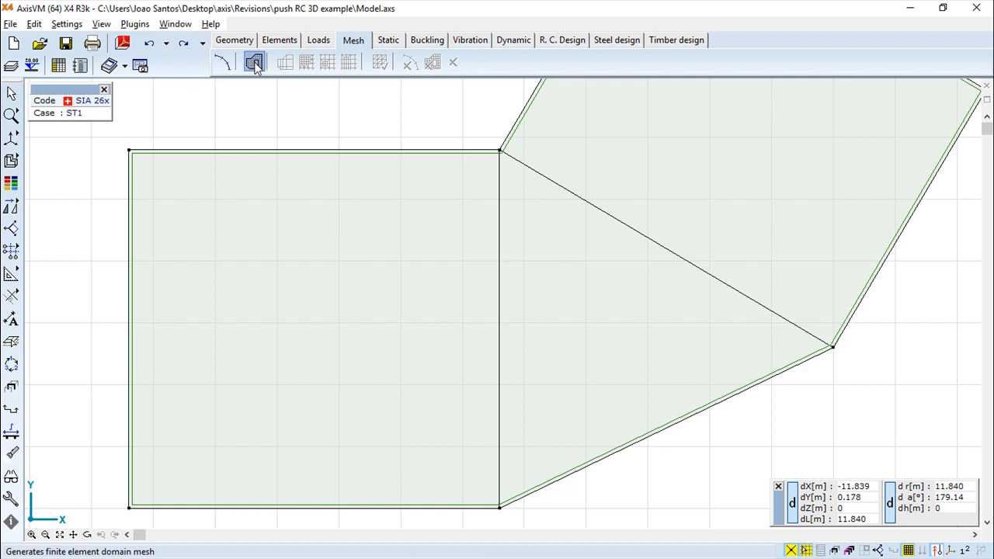
left_click(254, 64)
left_click(120, 93)
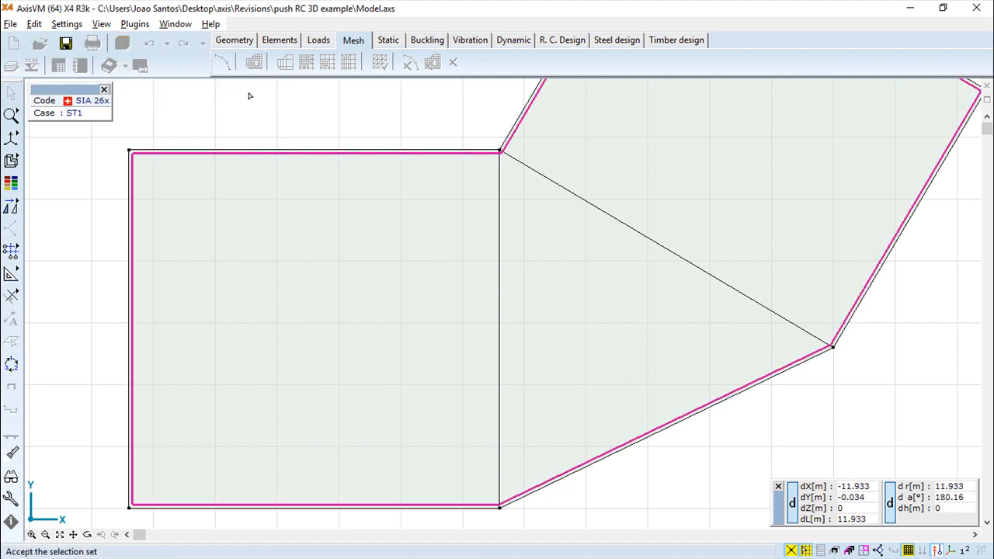
left_click(248, 92)
left_click(267, 158)
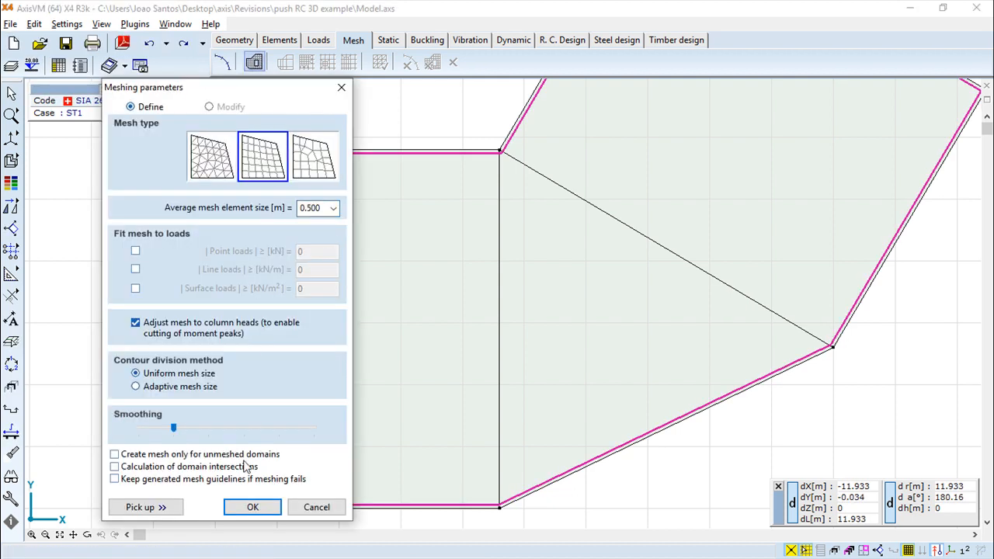
left_click(252, 507)
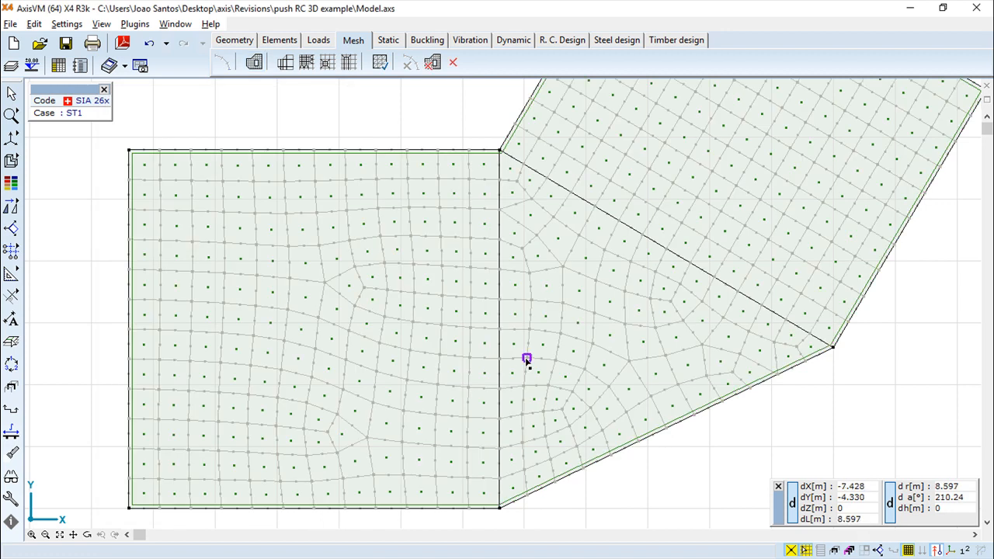
scroll(519, 348, "up", 1)
scroll(519, 345, "down", 1)
middle_click_drag(659, 333, 599, 381)
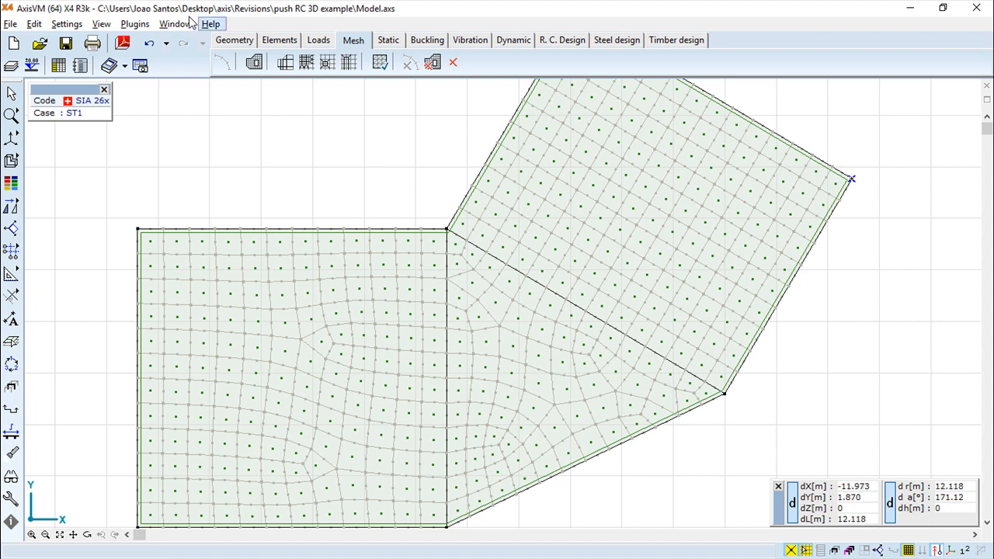
Undo the regular quadrilateral mesh and mesh the whole domain with the third, irregular mesh type at an average element size of 0.5 m.
left_click(156, 45)
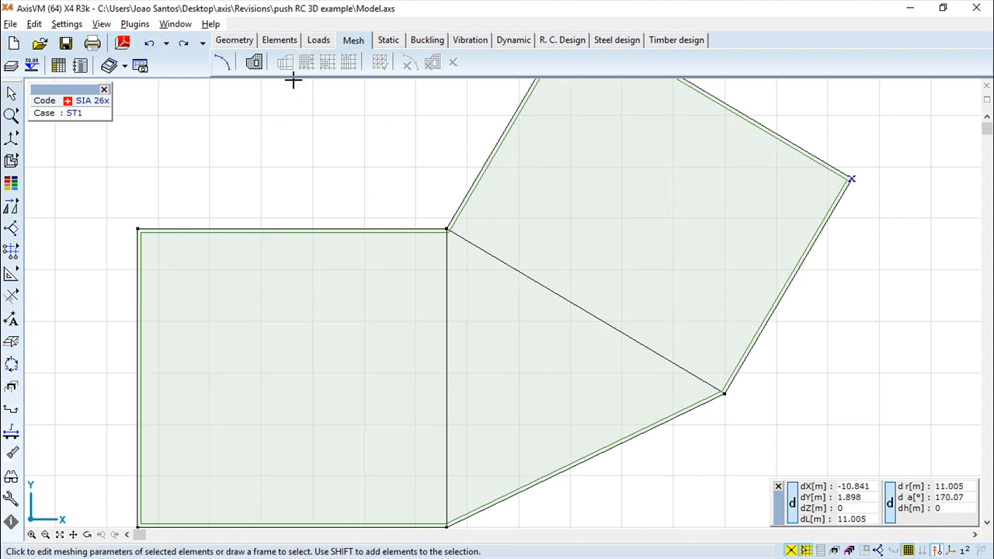
left_click(255, 64)
left_click(140, 93)
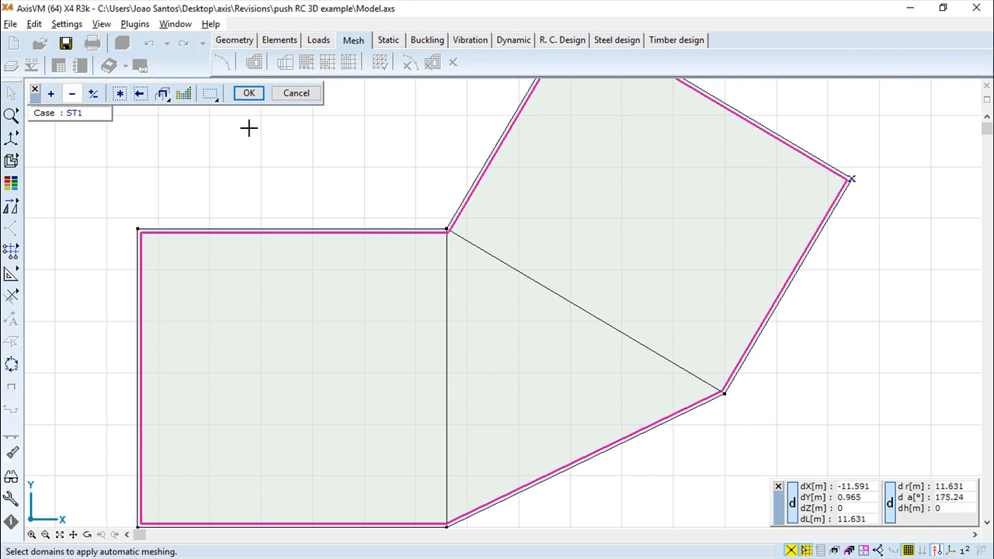
left_click(249, 94)
left_click(327, 159)
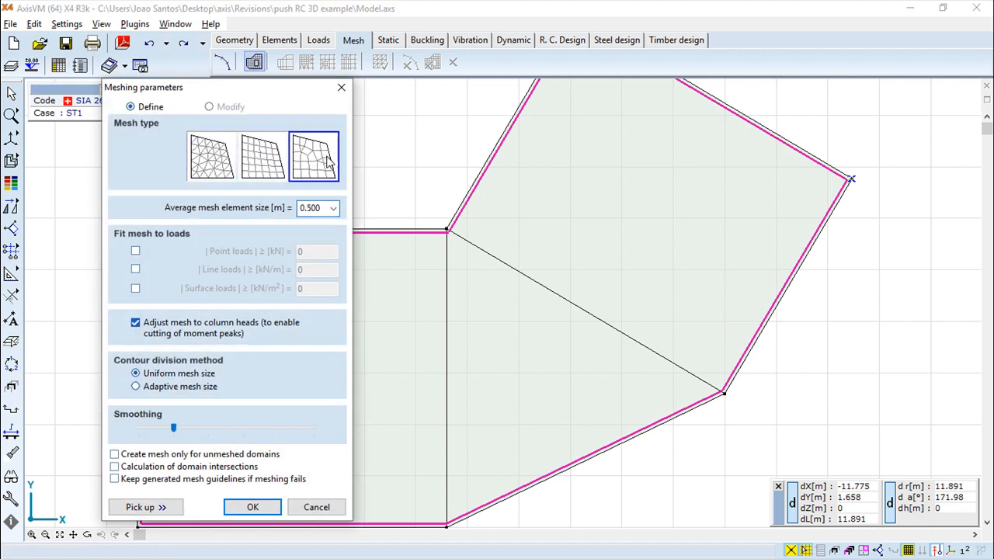
left_click(247, 509)
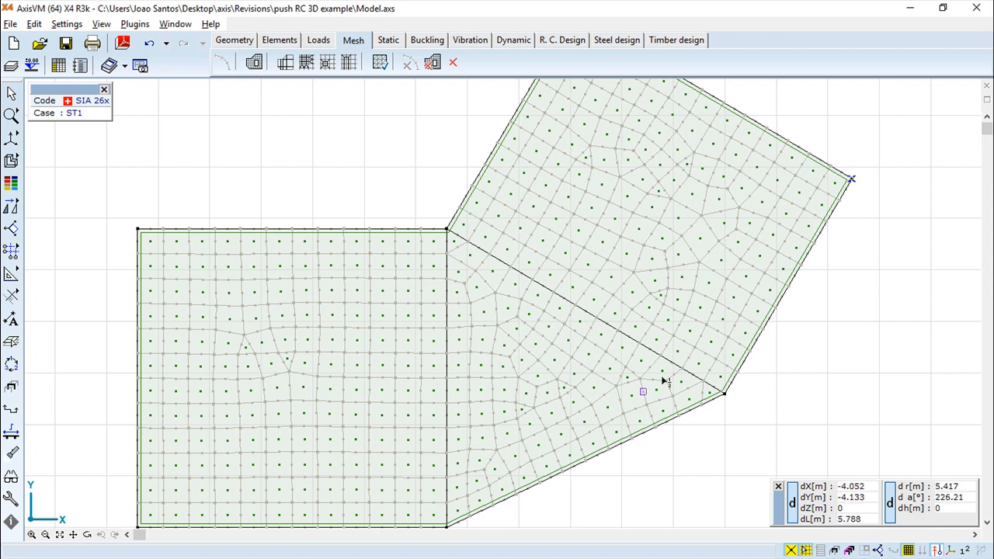
Inspect the irregular mesh across the three parts of the domain and undo it.
scroll(633, 208, "up", 1)
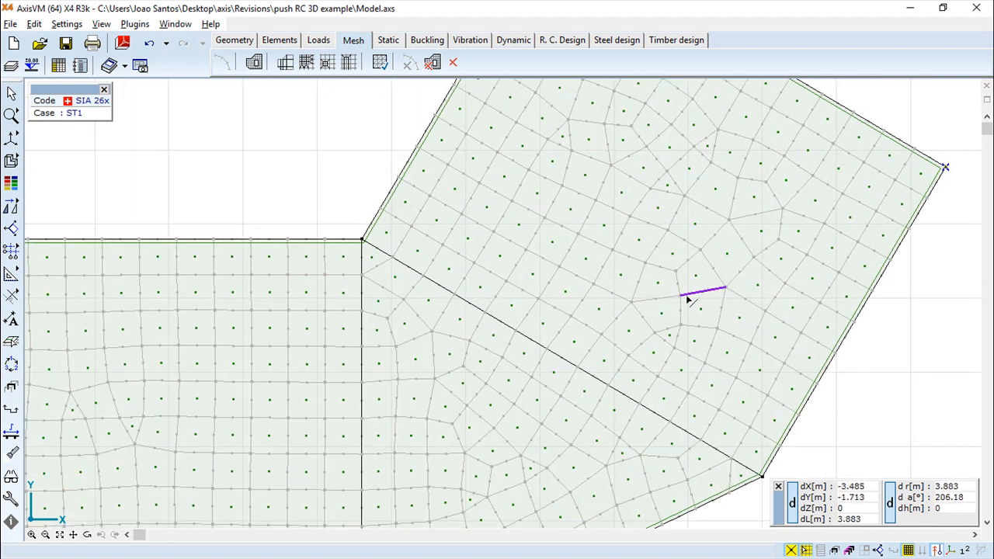
scroll(687, 295, "down", 1)
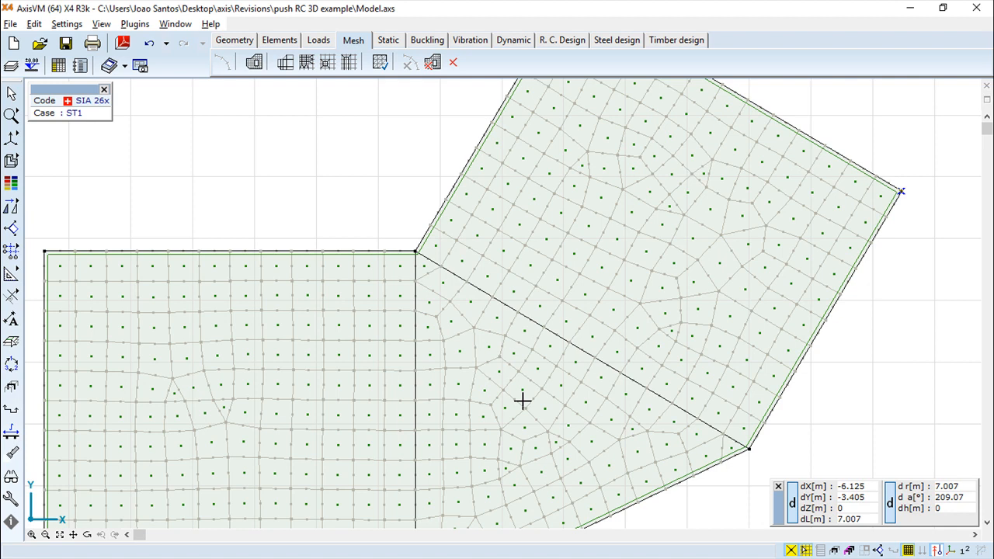
middle_click_drag(544, 360, 561, 305)
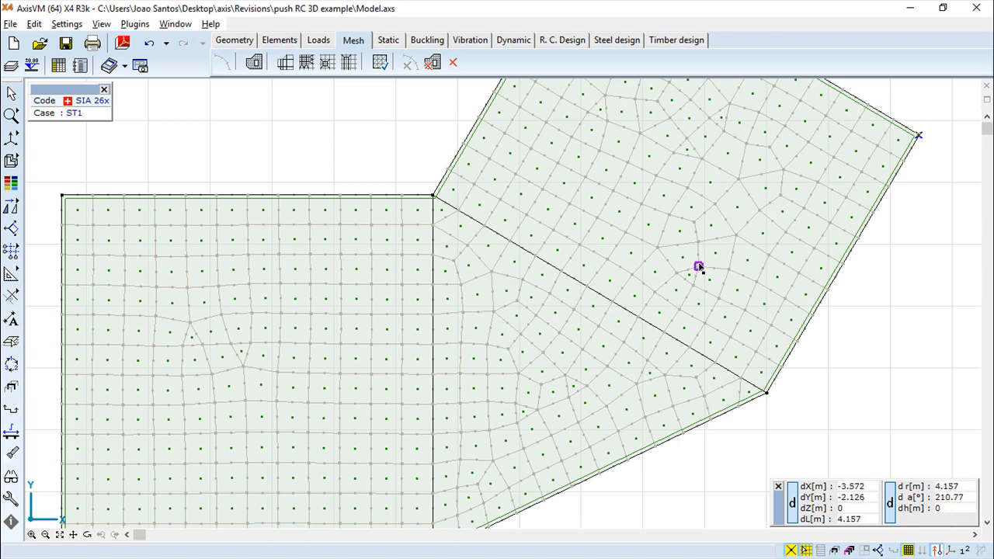
scroll(694, 271, "down", 2)
middle_click_drag(586, 295, 583, 315)
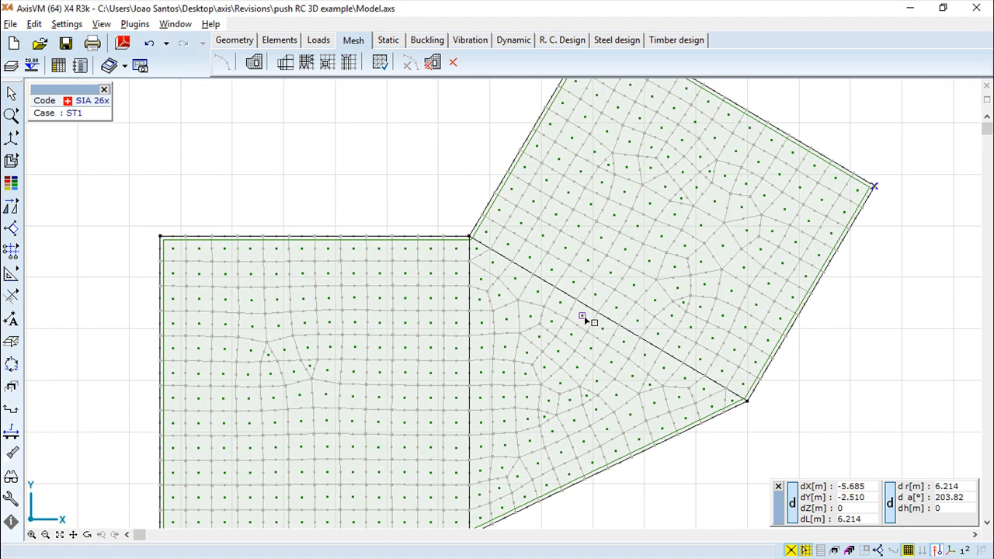
left_click(155, 48)
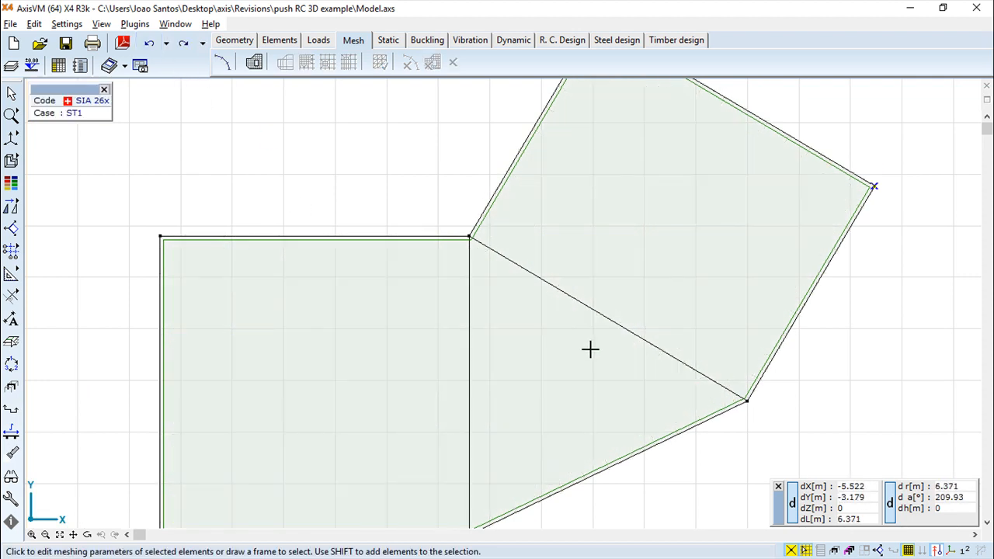
middle_click_drag(572, 346, 541, 344)
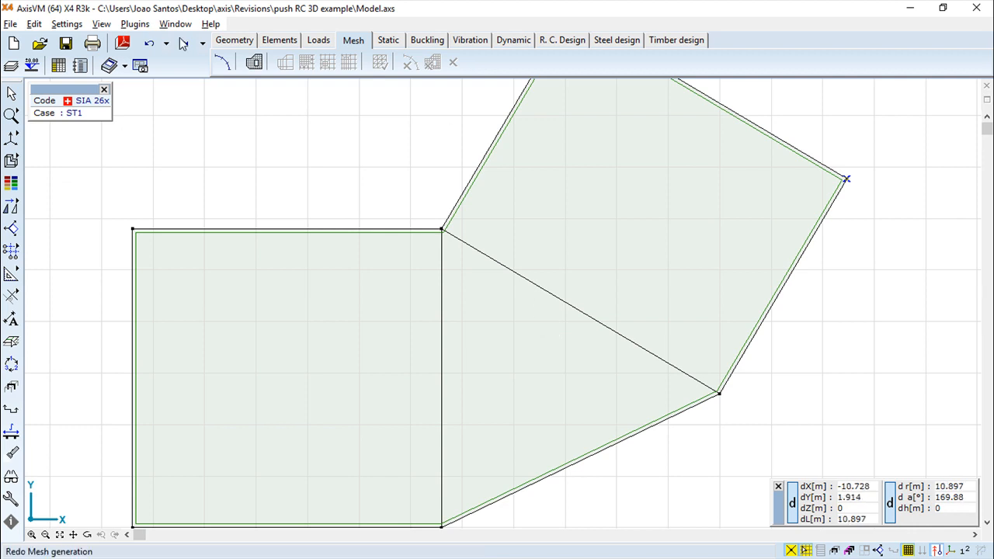
Place three standalone nodes inside the domain, one within each of its three parts.
left_click(243, 44)
left_click(223, 62)
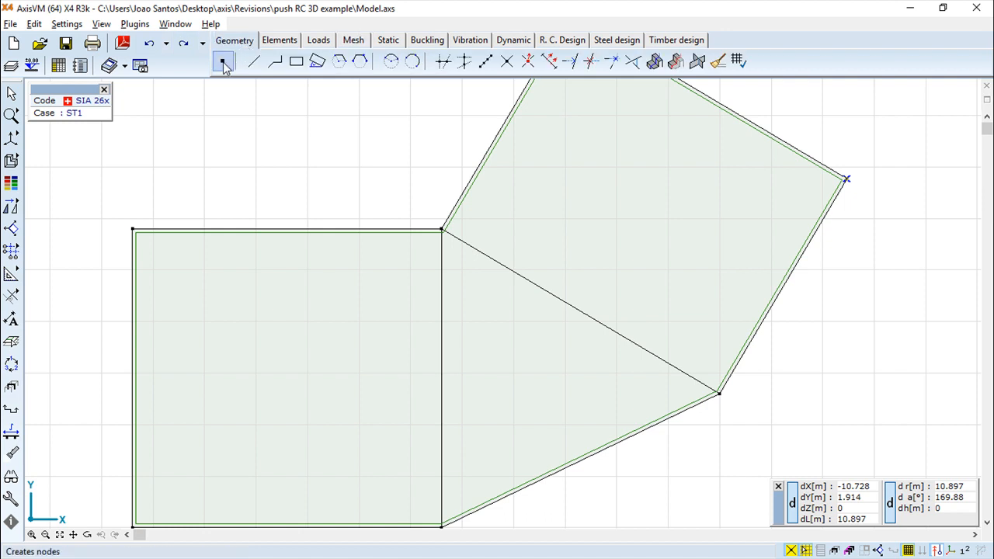
left_click(681, 205)
left_click(271, 380)
left_click(527, 374)
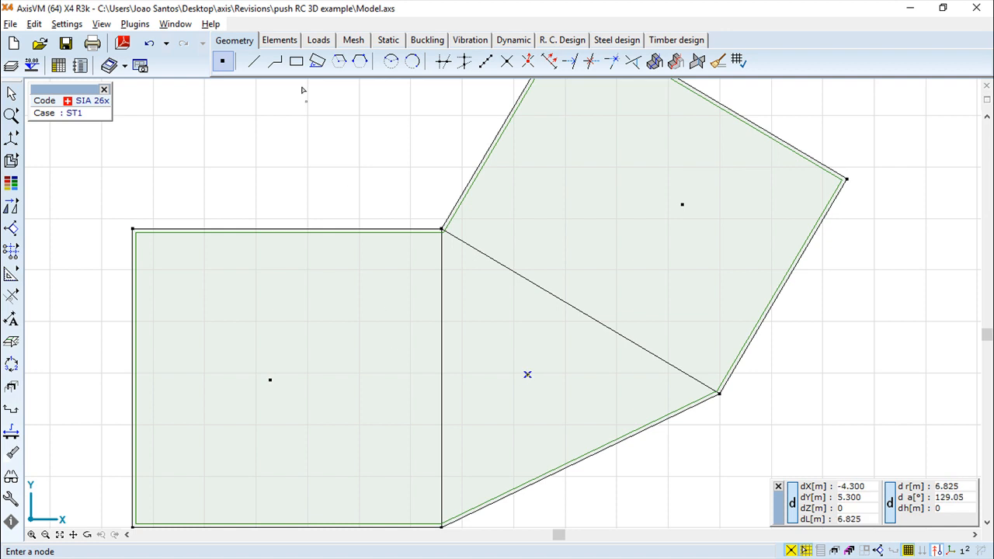
key("Escape")
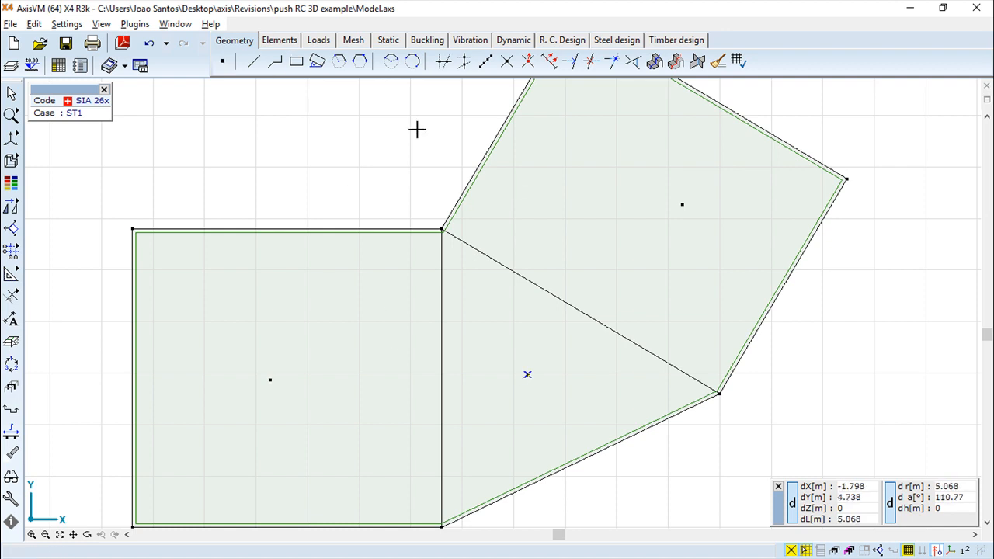
Mesh the whole domain with the regular quadrilateral type at a 0.5 m average element size and inspect the elements around the interior nodes.
left_click(357, 43)
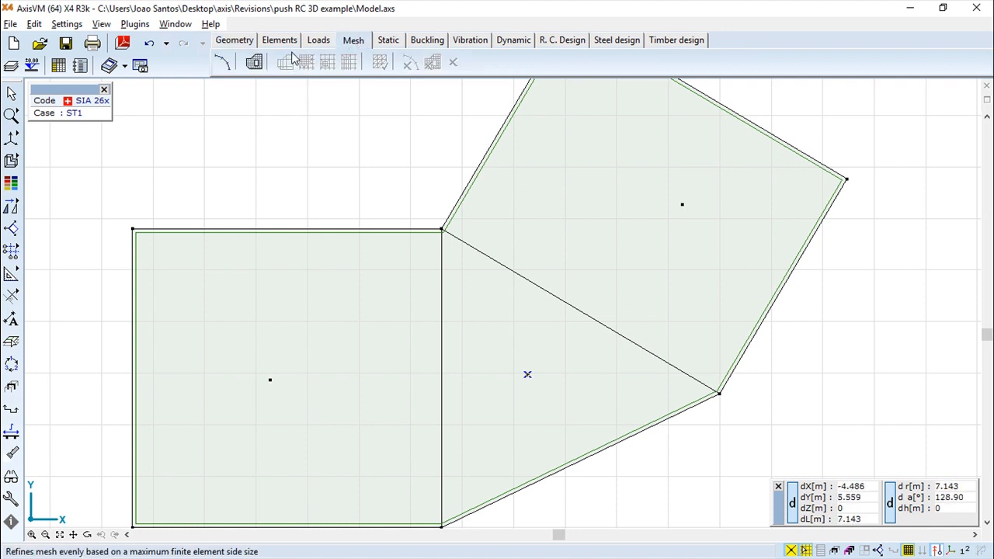
left_click(254, 62)
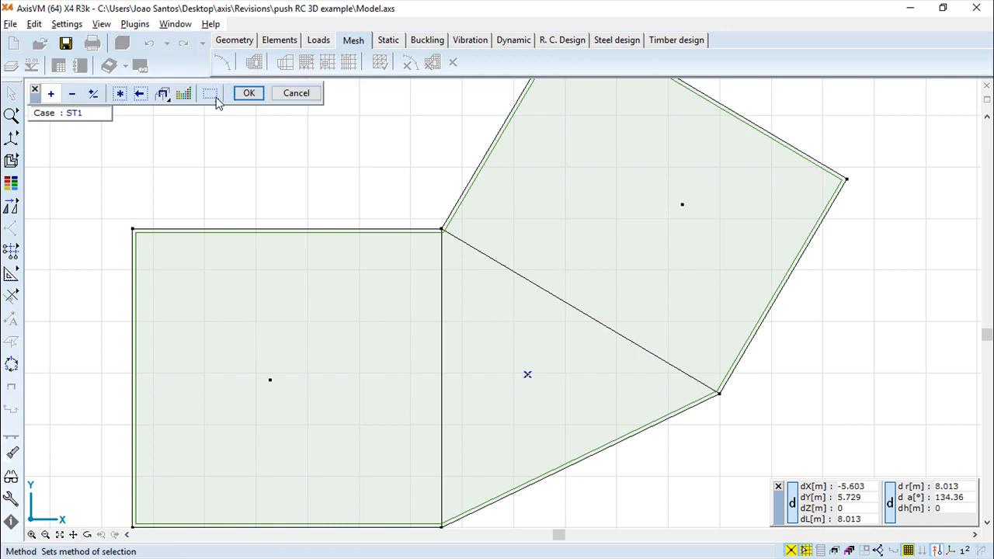
left_click(120, 93)
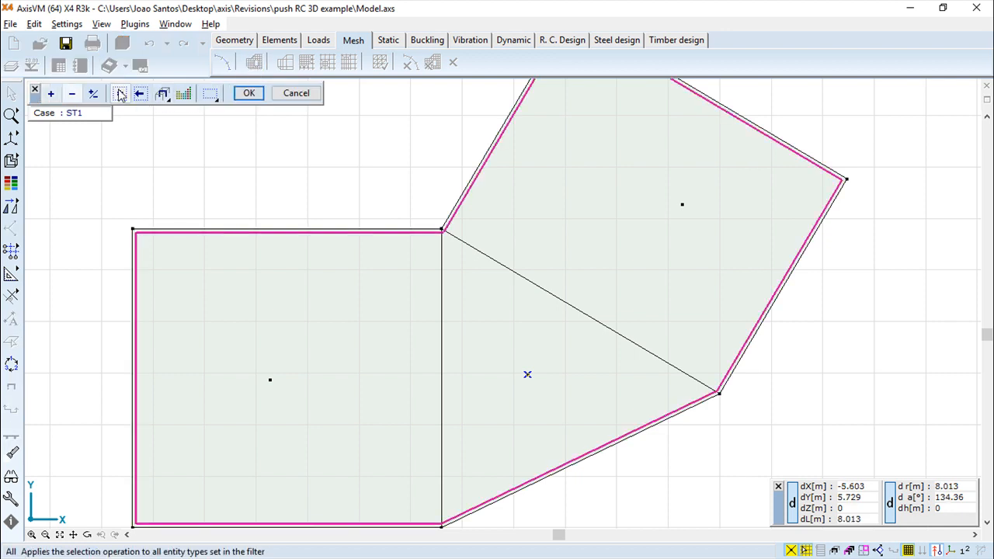
left_click(248, 93)
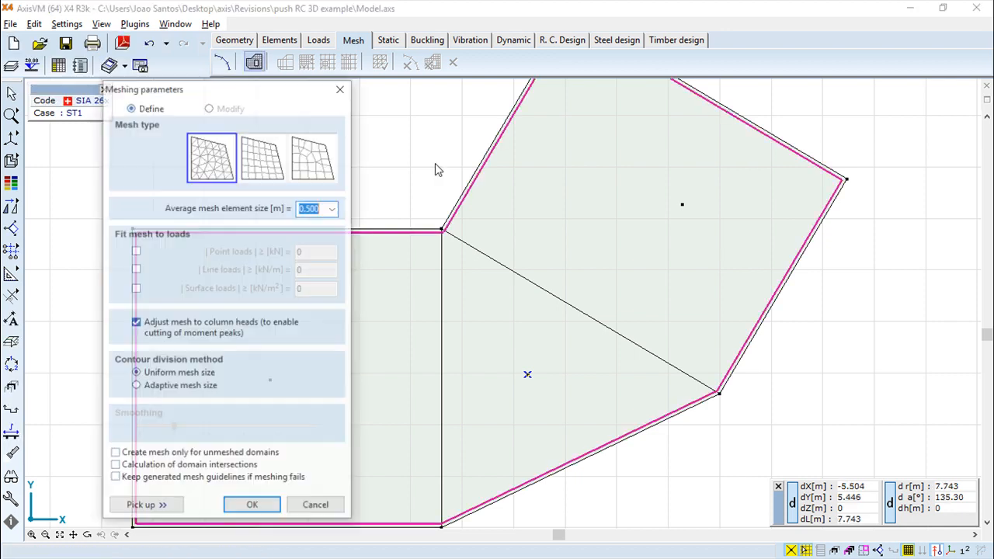
left_click(269, 169)
left_click(252, 506)
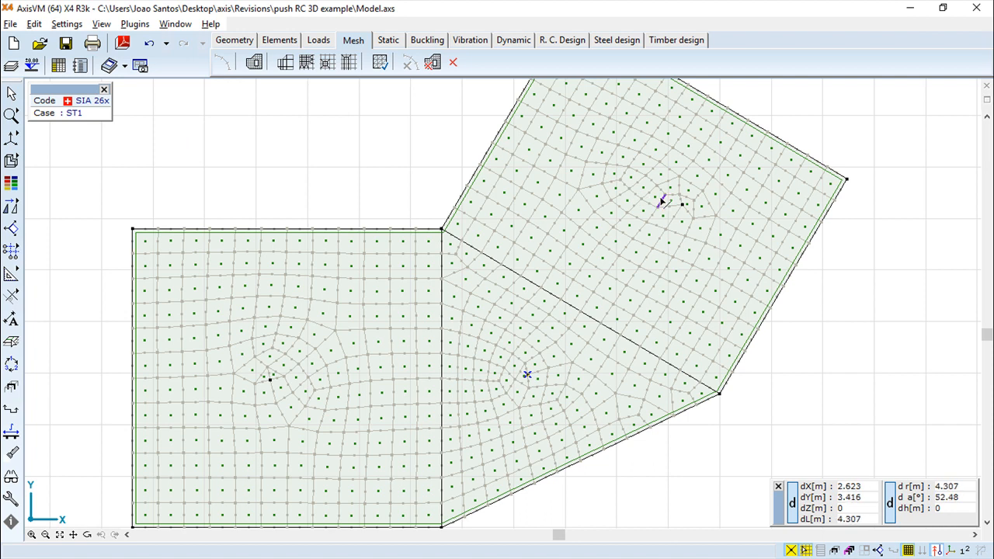
scroll(661, 202, "up", 2)
middle_click_drag(559, 350, 691, 226)
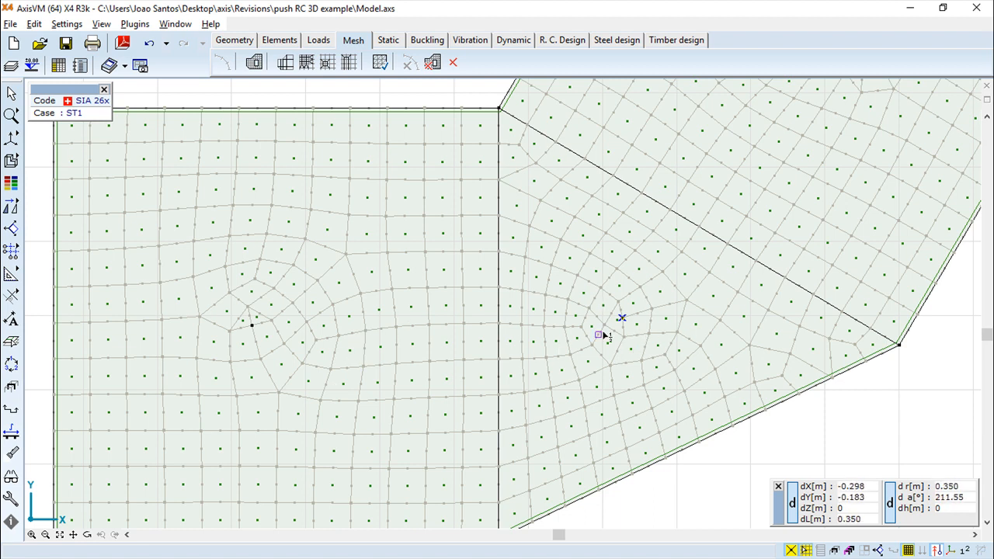
mouse_move(691, 277)
middle_mouse_down()
mouse_move(587, 378)
mouse_move(703, 311)
mouse_move(728, 255)
mouse_move(794, 222)
middle_mouse_up()
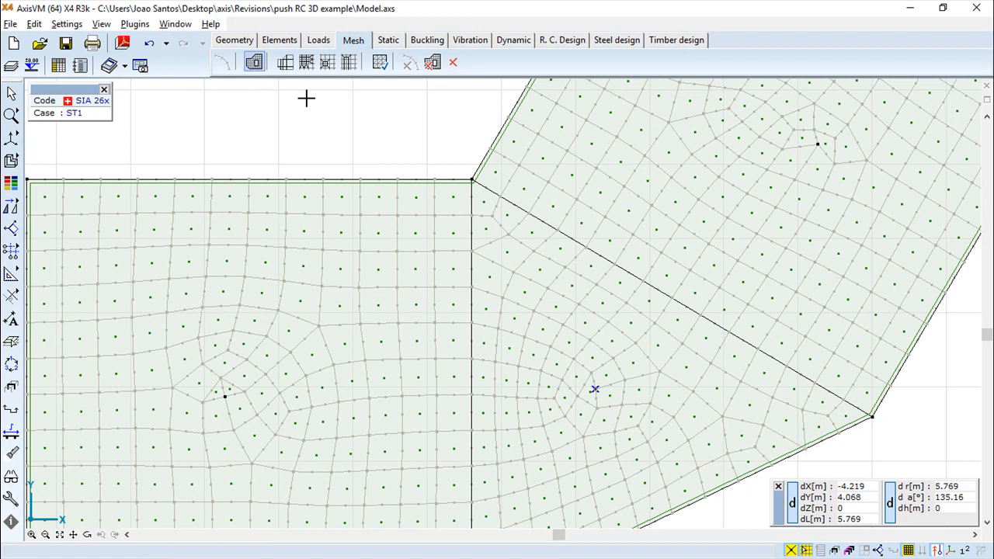
Review the whole domain's meshing parameters, including fitting to point, line and surface loads, adaptive mesh size and smoothing, without applying them.
left_click(254, 65)
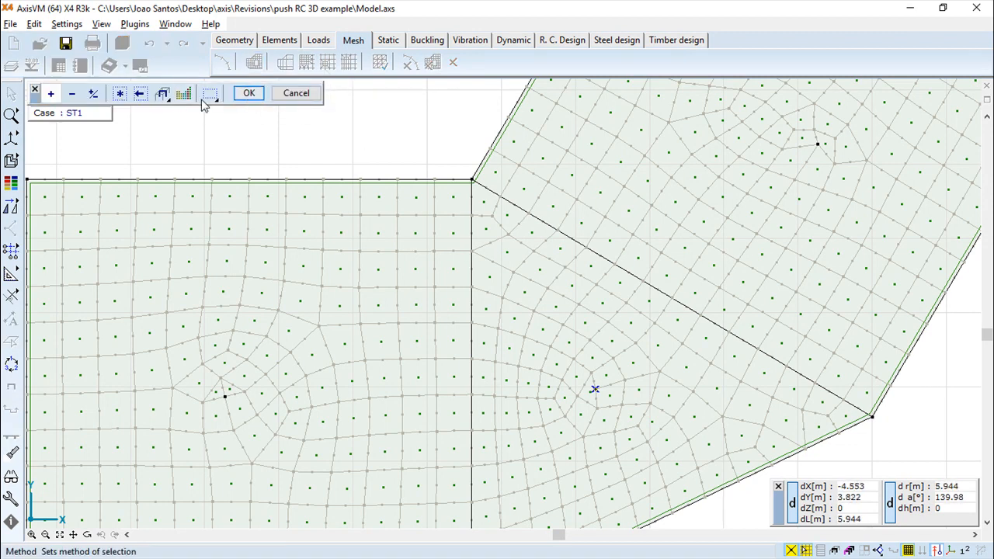
left_click(122, 93)
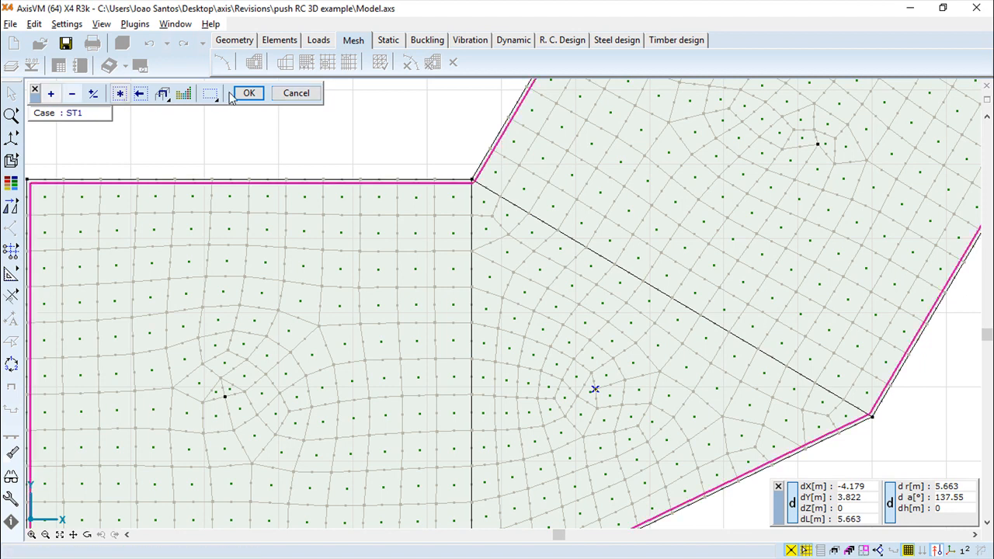
left_click(247, 93)
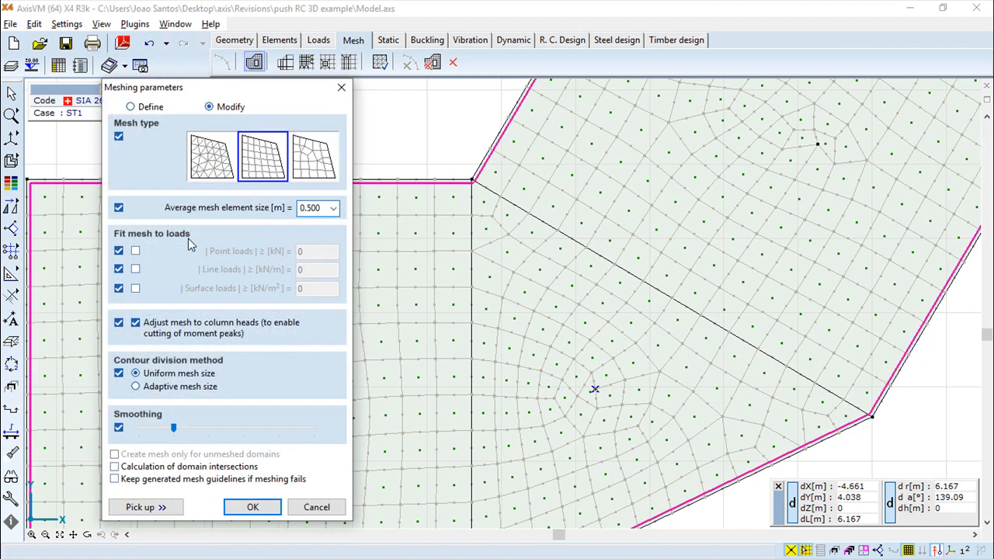
left_click(312, 206)
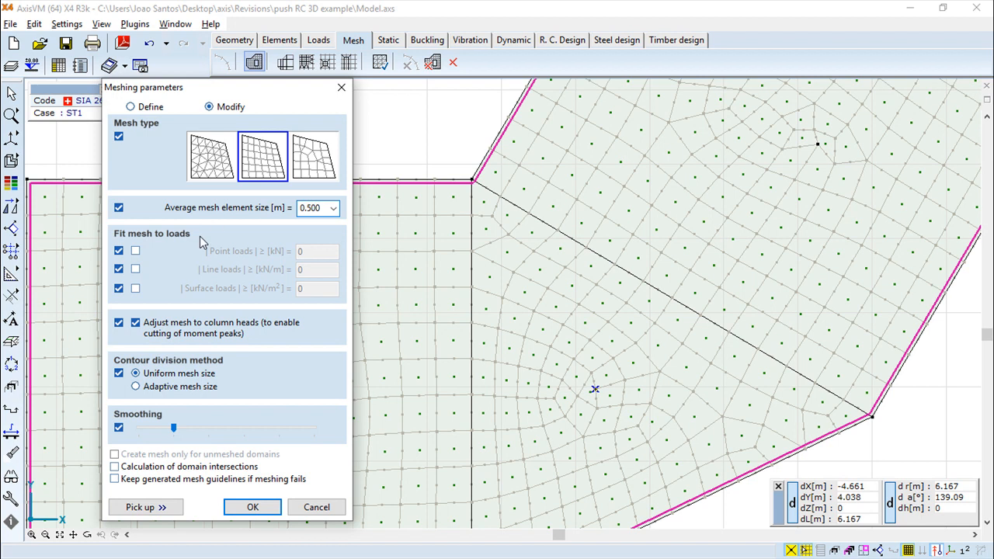
left_click(119, 250)
left_click(136, 252)
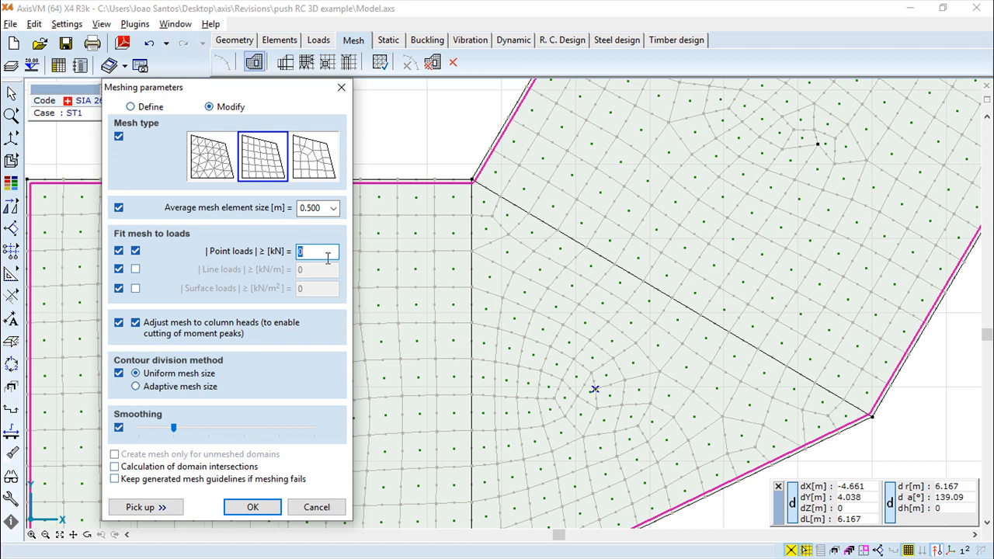
left_click(135, 268)
left_click(136, 289)
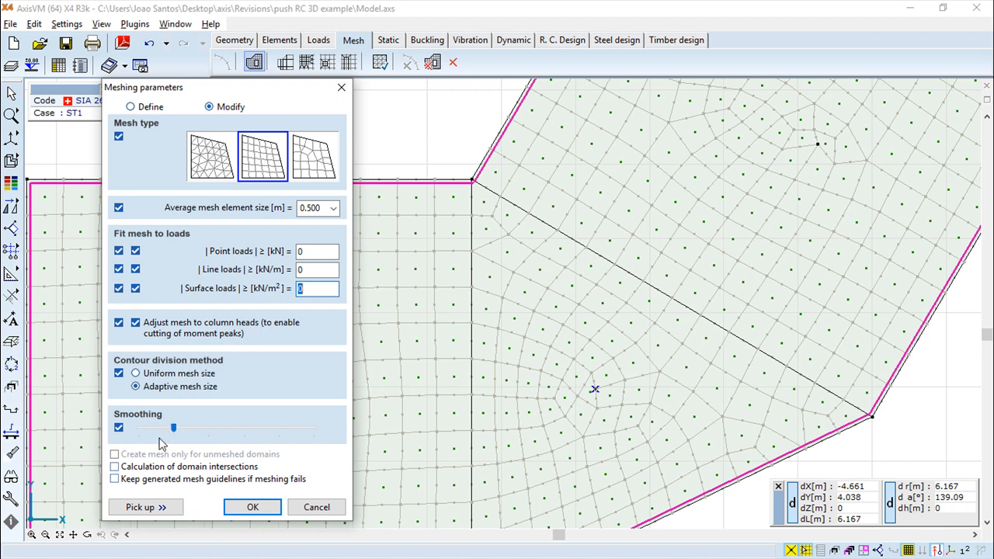
mouse_move(173, 428)
left_mouse_down()
mouse_move(229, 434)
mouse_move(174, 433)
left_mouse_up()
left_click(315, 507)
scroll(304, 360, "up", 1)
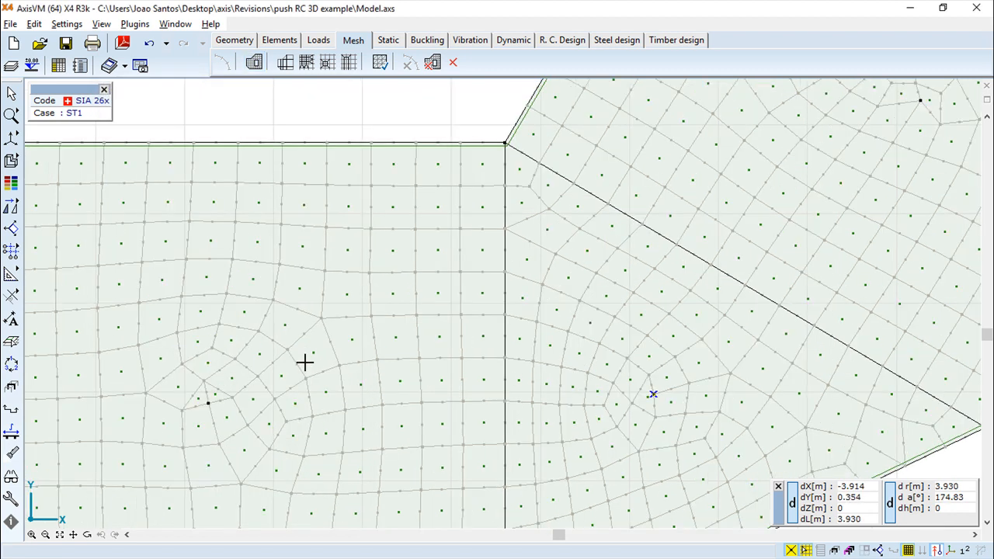
scroll(304, 359, "down", 2)
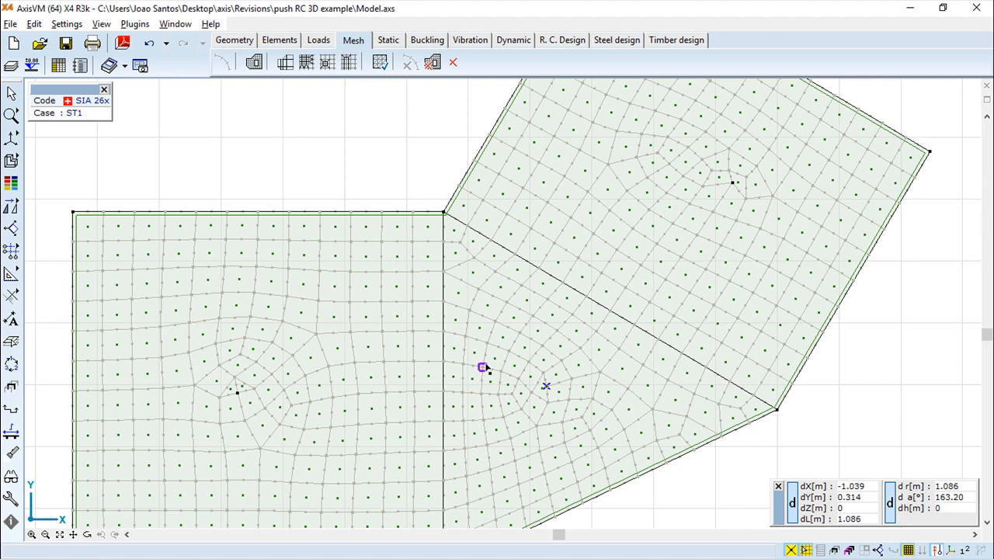
mouse_move(526, 373)
middle_mouse_down()
mouse_move(505, 346)
mouse_move(514, 347)
middle_mouse_up()
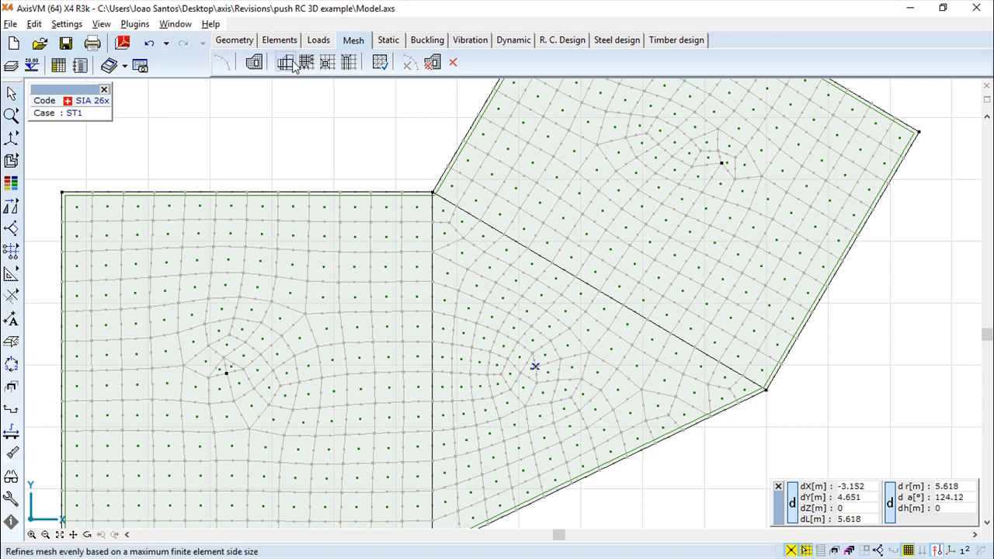
left_click(432, 61)
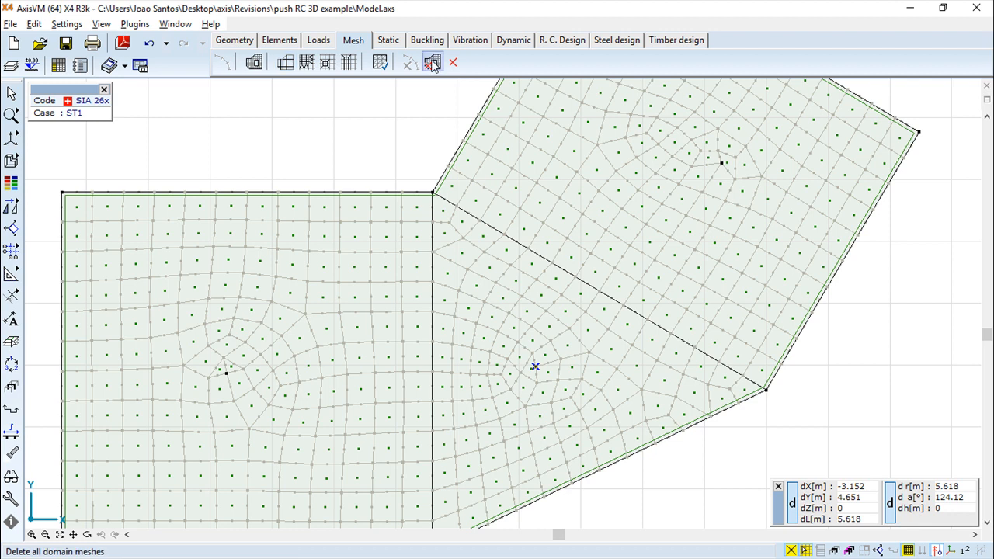
Refine the mesh uniformly around the corner shared by the three parts, with a maximum element side length of 0.2 m.
middle_click_drag(505, 288, 523, 240)
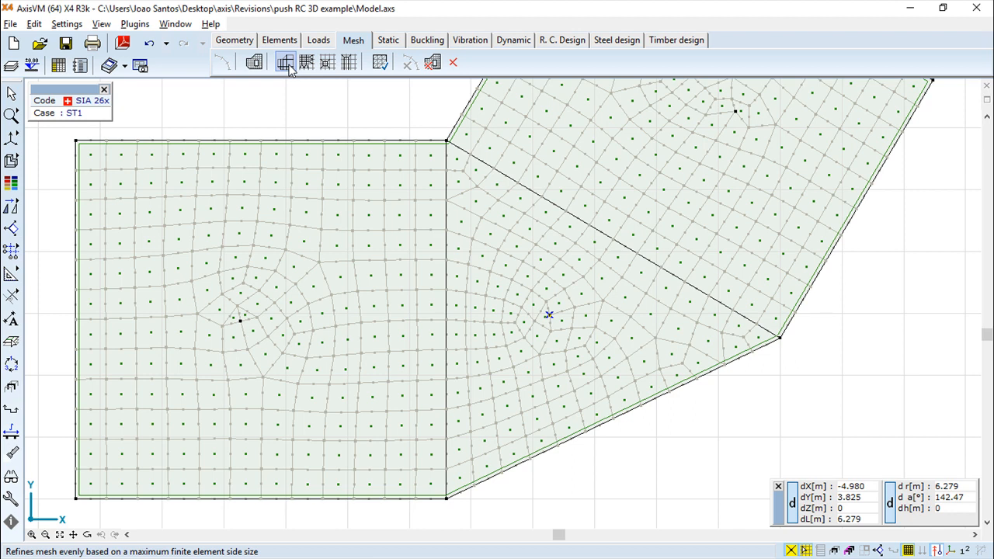
left_click(285, 63)
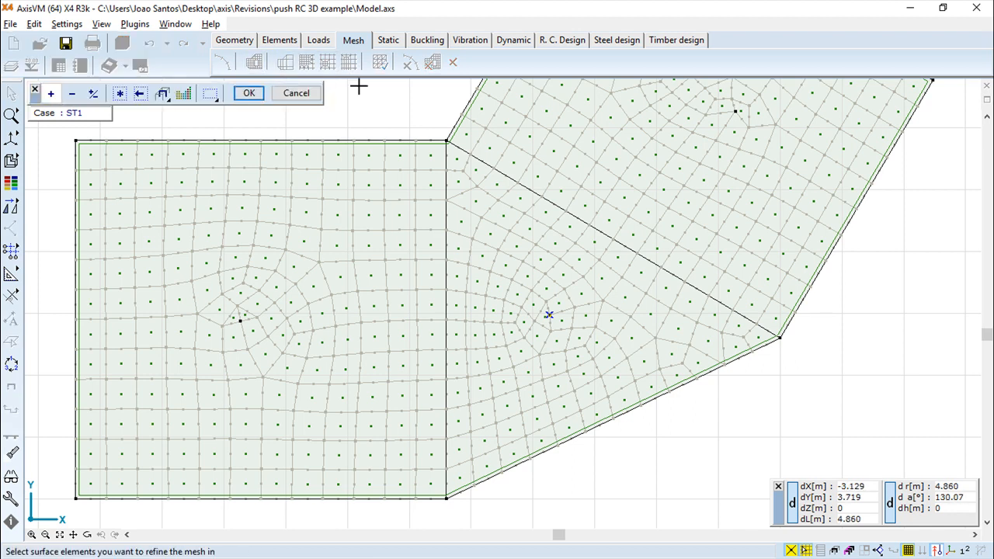
left_click_drag(377, 105, 594, 290)
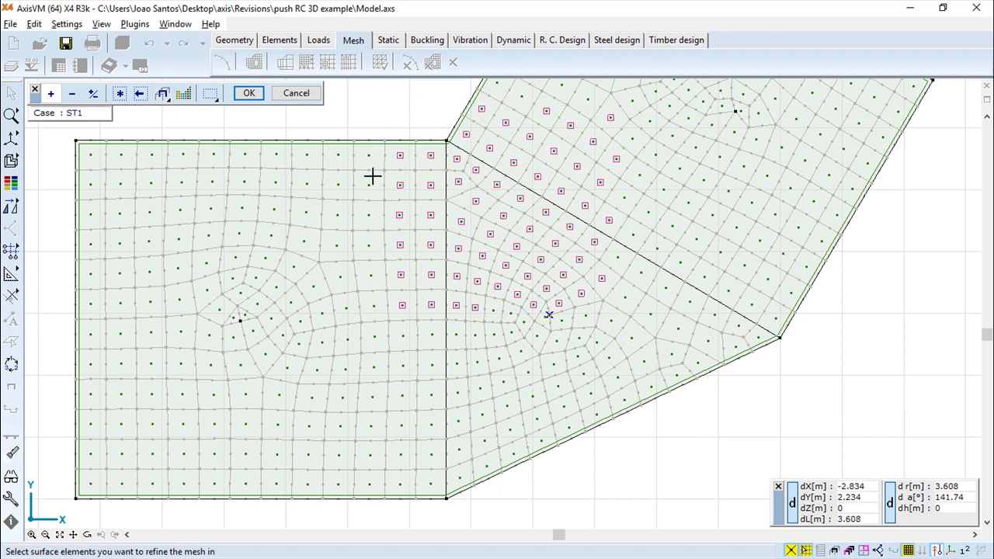
middle_click_drag(784, 363, 770, 450)
left_click(249, 93)
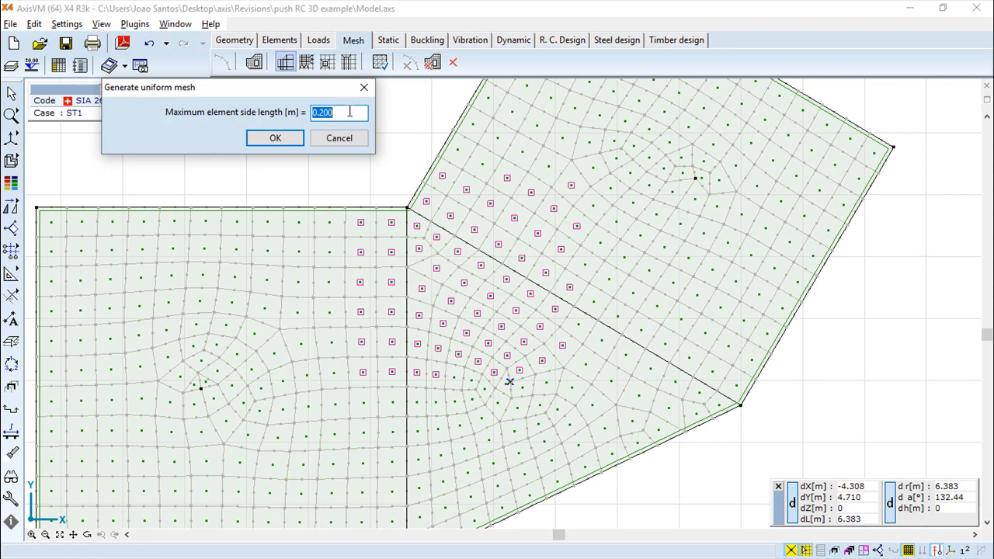
left_click(274, 137)
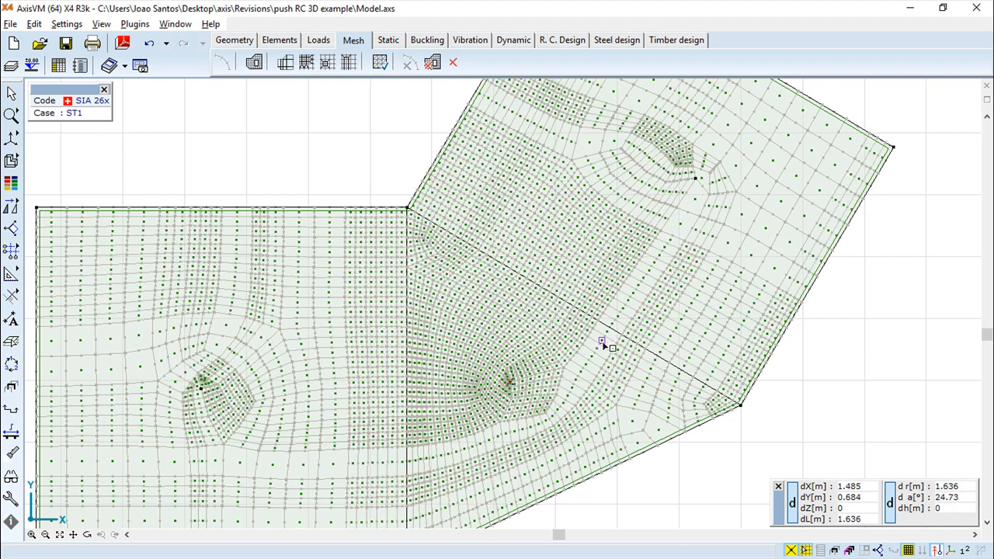
Inspect the uniformly refined mesh across the three parts and undo that refinement.
scroll(475, 326, "up", 2)
scroll(474, 326, "down", 2)
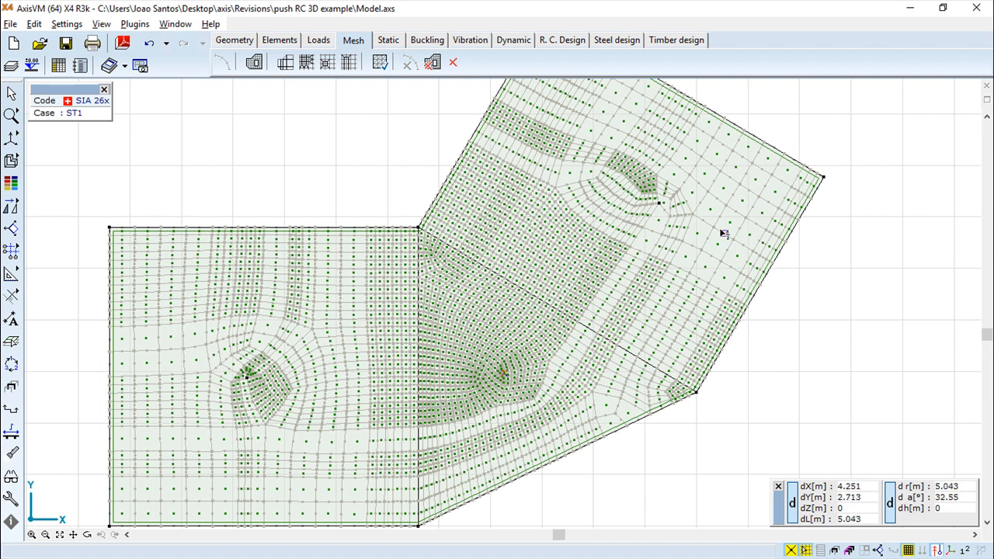
left_click(149, 43)
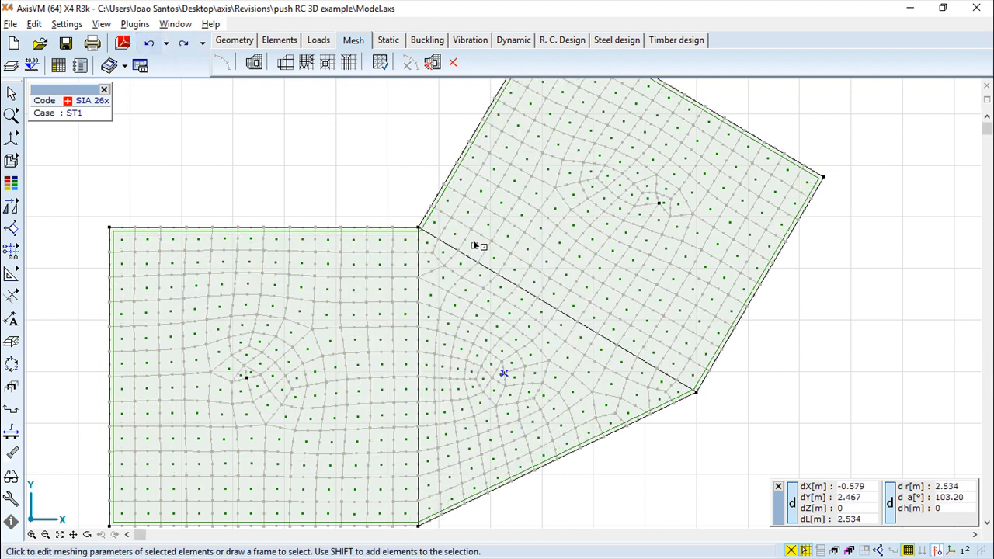
Try refining the selected elements around the corner shared by the three parts by bisection, and undo that refinement.
left_click(308, 64)
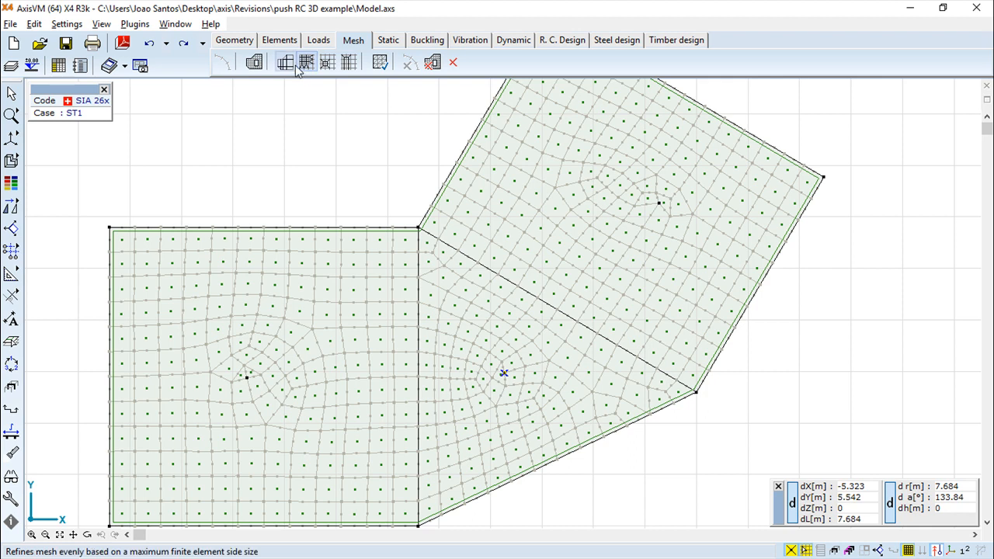
left_click(305, 62)
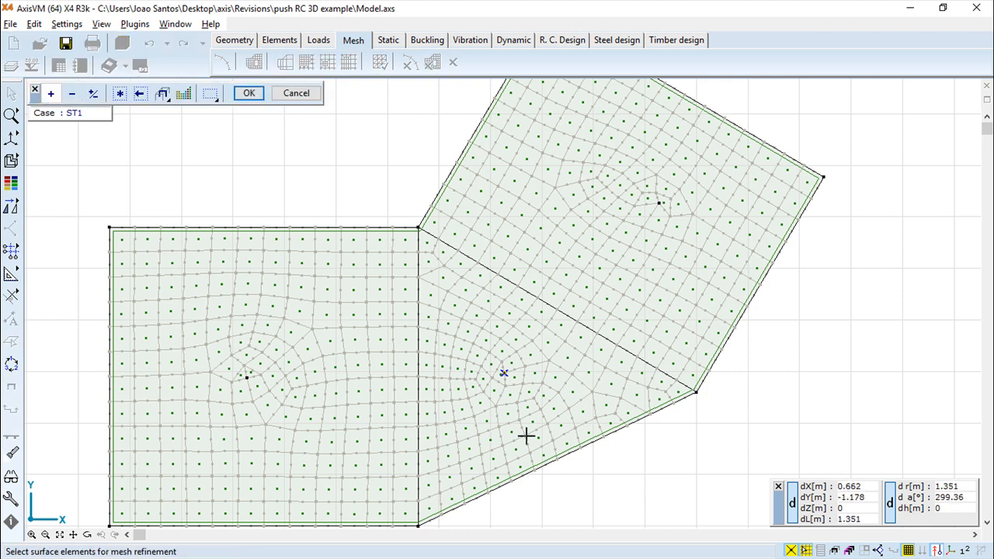
left_click_drag(328, 163, 522, 323)
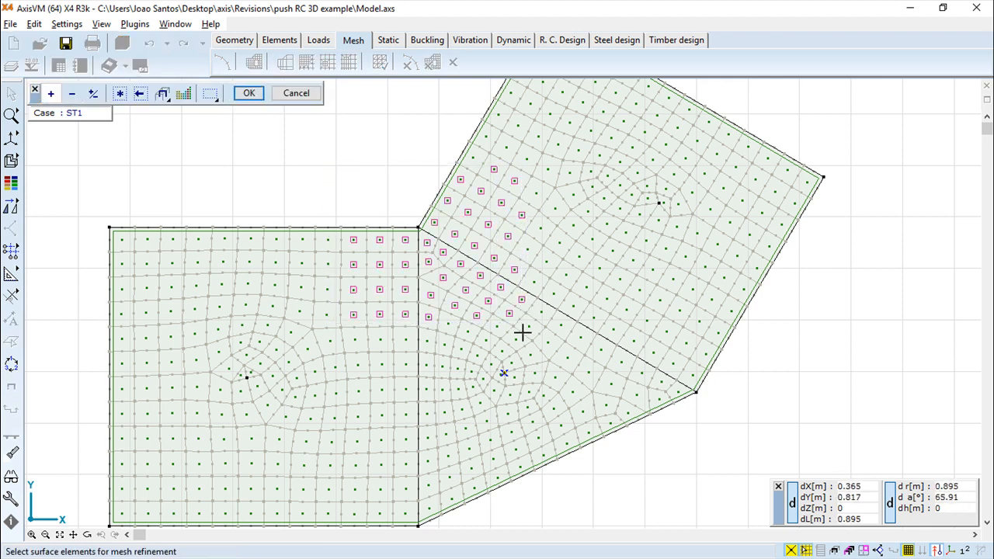
left_click(250, 95)
scroll(466, 256, "down", 2)
scroll(471, 252, "up", 4)
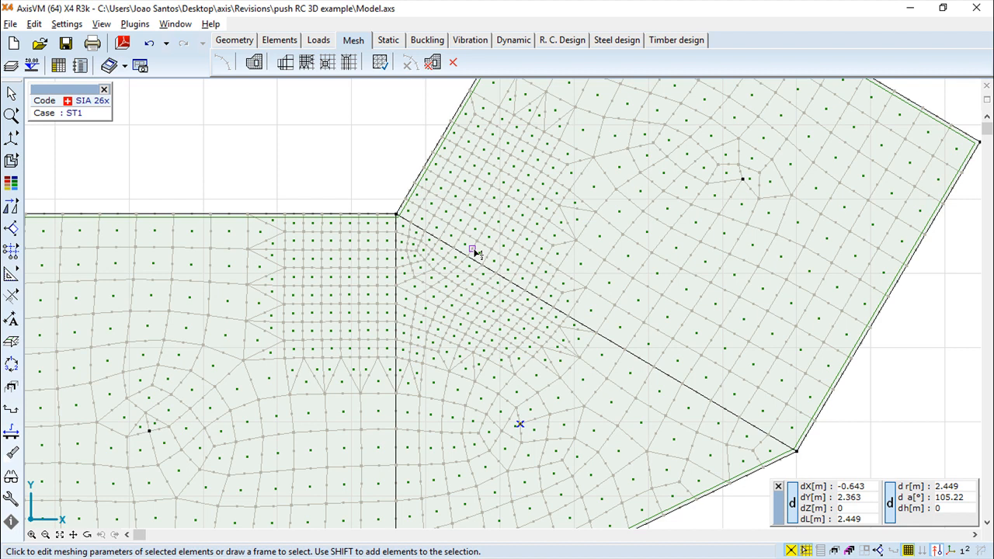
left_click(149, 44)
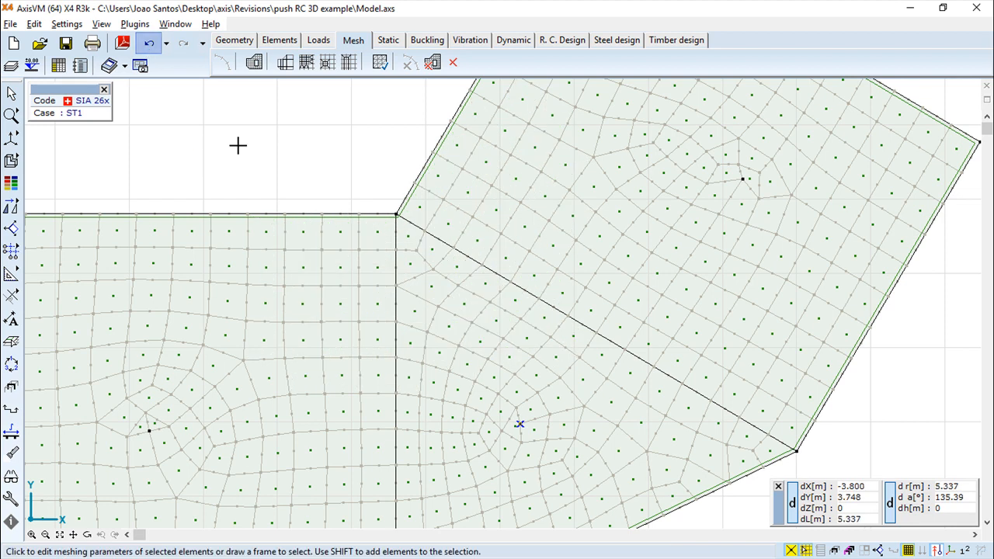
Refine the mesh around the interior nodes of the middle part and the rotated part with a line division ratio of 0.2.
left_click(326, 64)
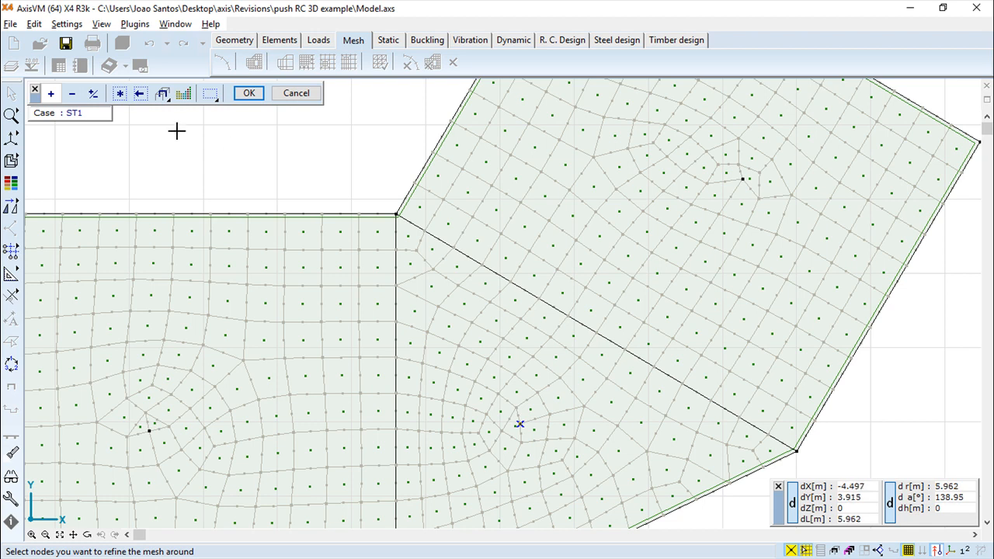
left_click(521, 425)
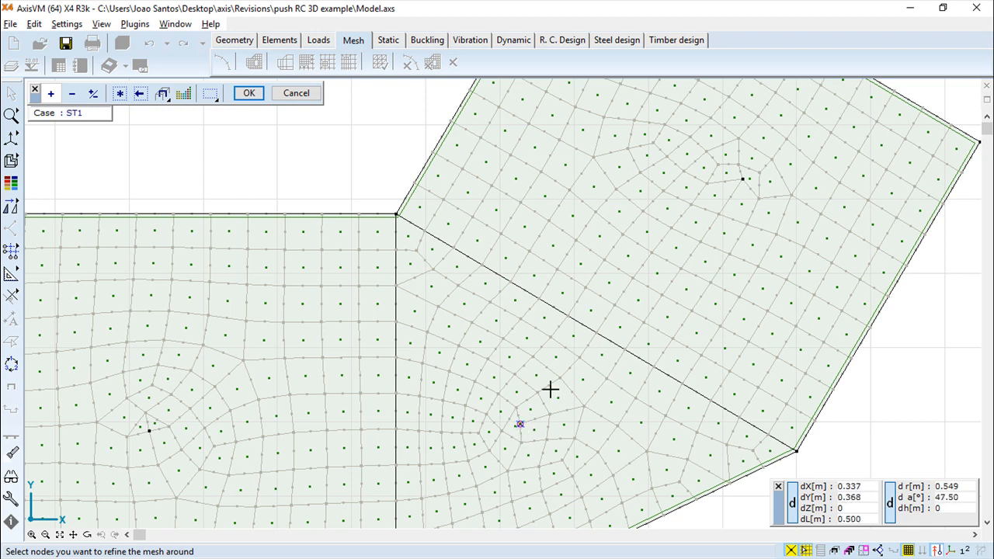
left_click(742, 180)
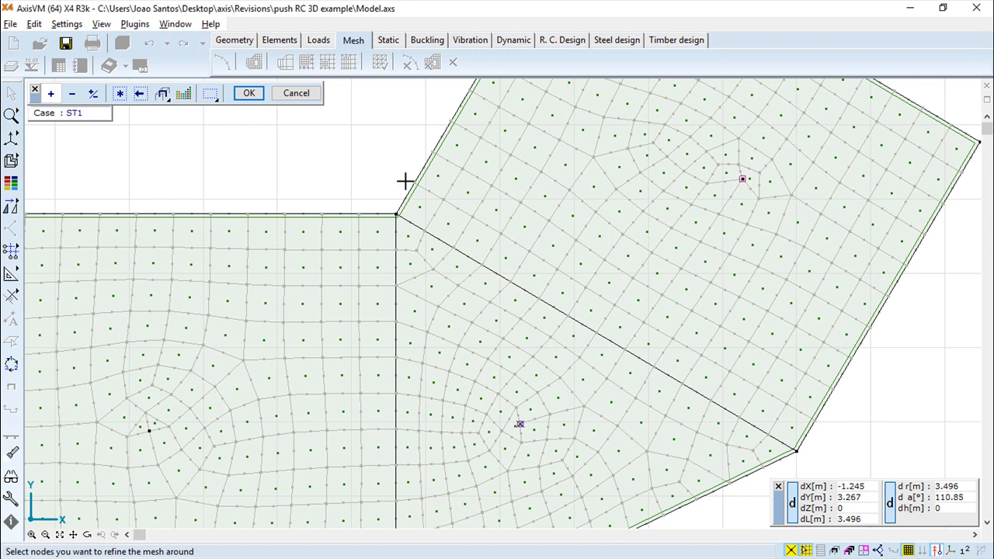
left_click(249, 92)
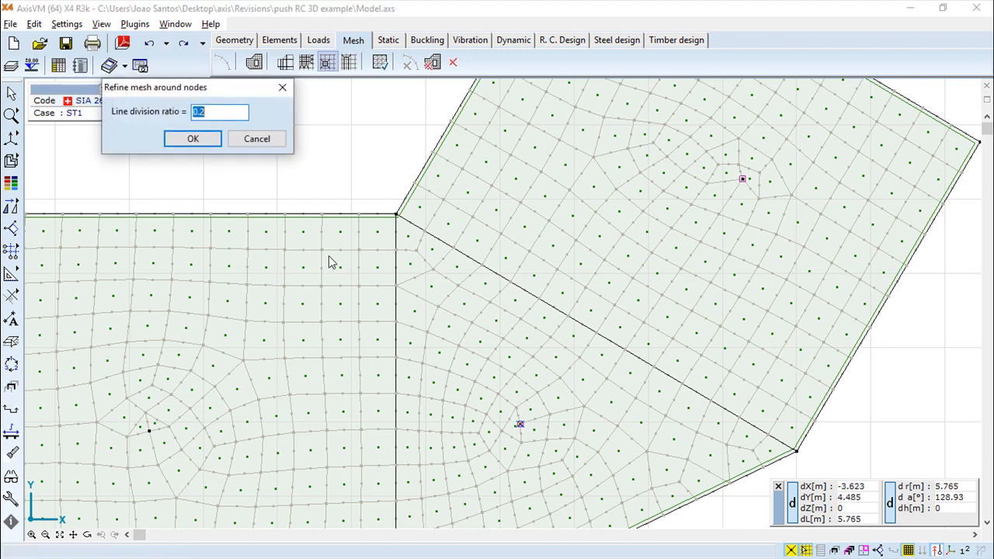
left_click(192, 138)
scroll(532, 455, "down", 3)
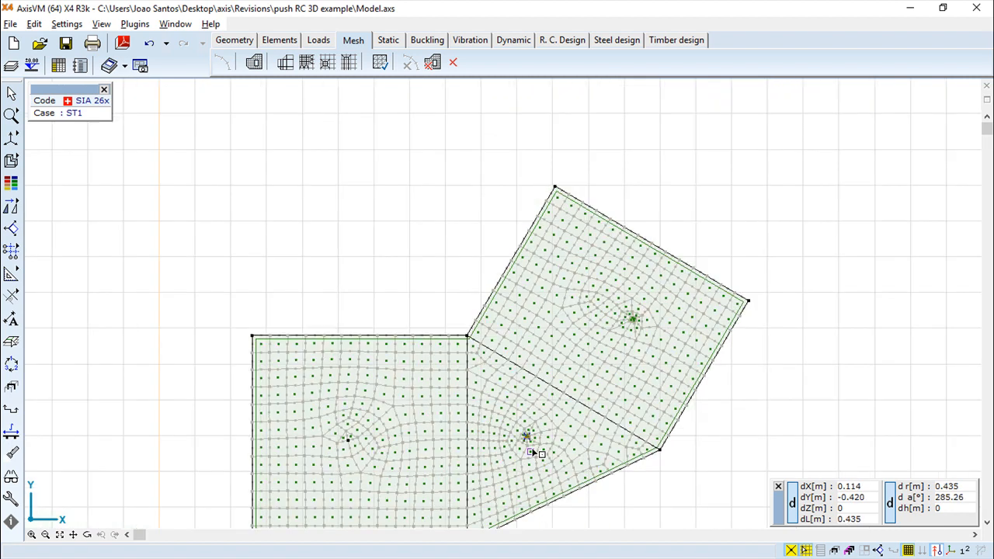
Inspect the refined elements around the middle part's interior node and undo the refinement around nodes.
scroll(532, 451, "up", 10)
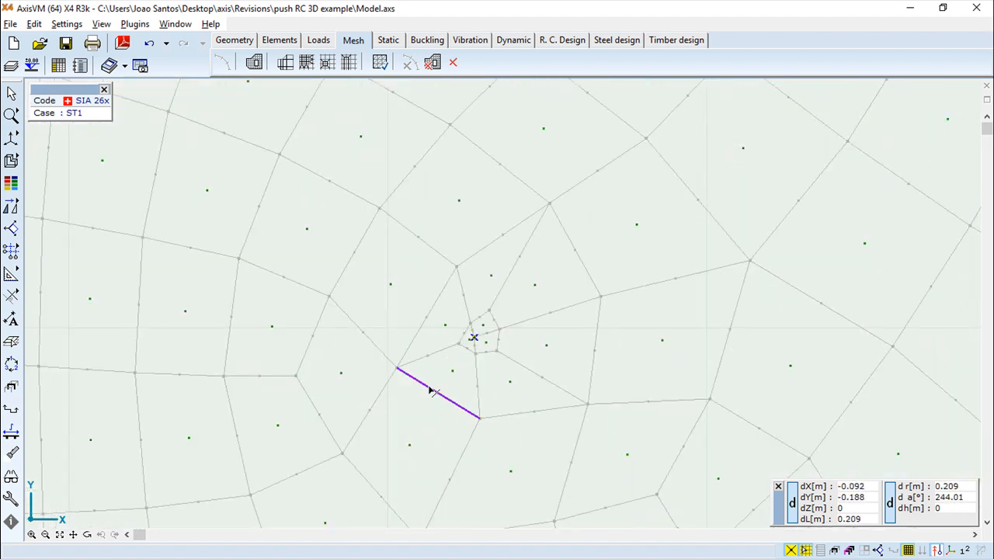
scroll(489, 355, "up", 2)
scroll(492, 355, "down", 2)
scroll(492, 355, "down", 8)
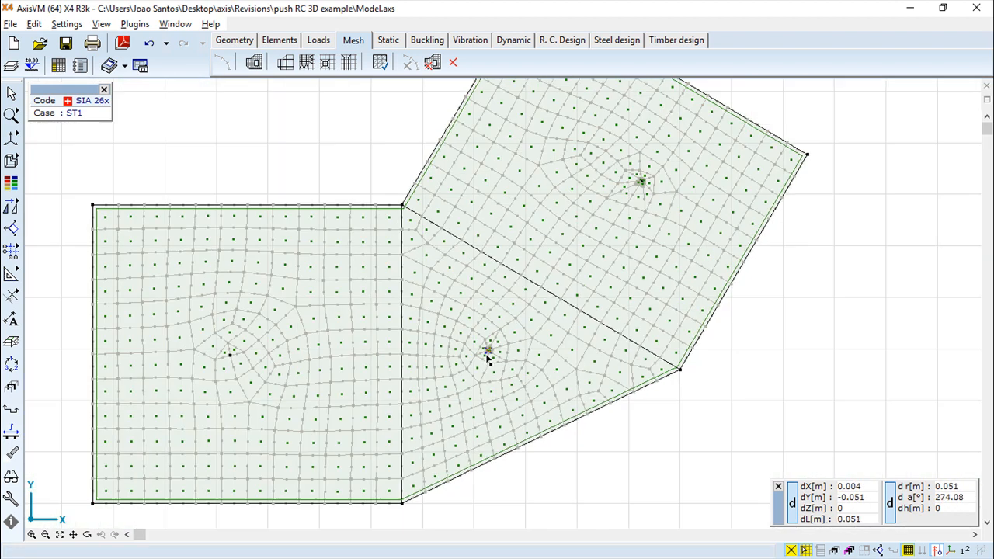
left_click(149, 44)
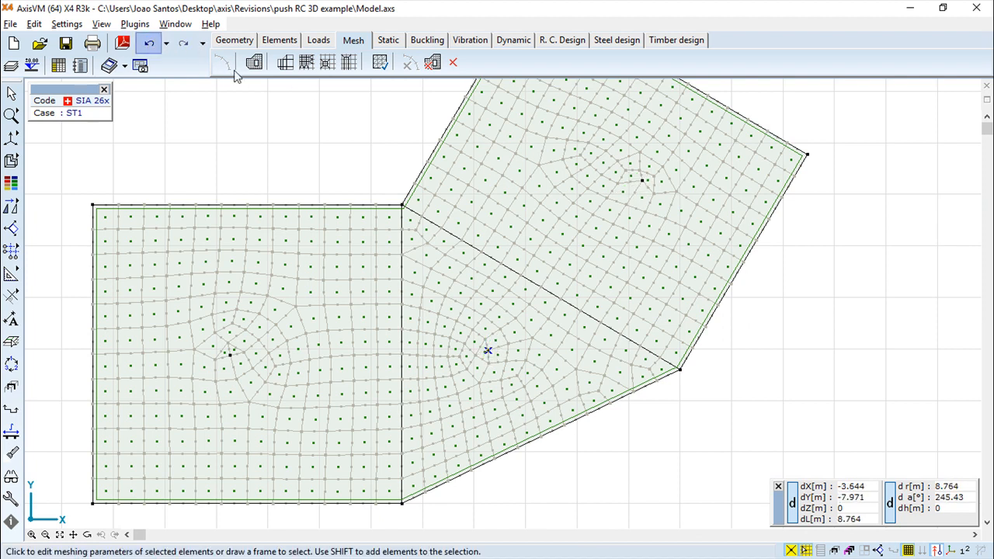
Try refining the mesh along the edge between the middle and rotated parts with a line division ratio of 0.2, and undo it.
left_click(349, 64)
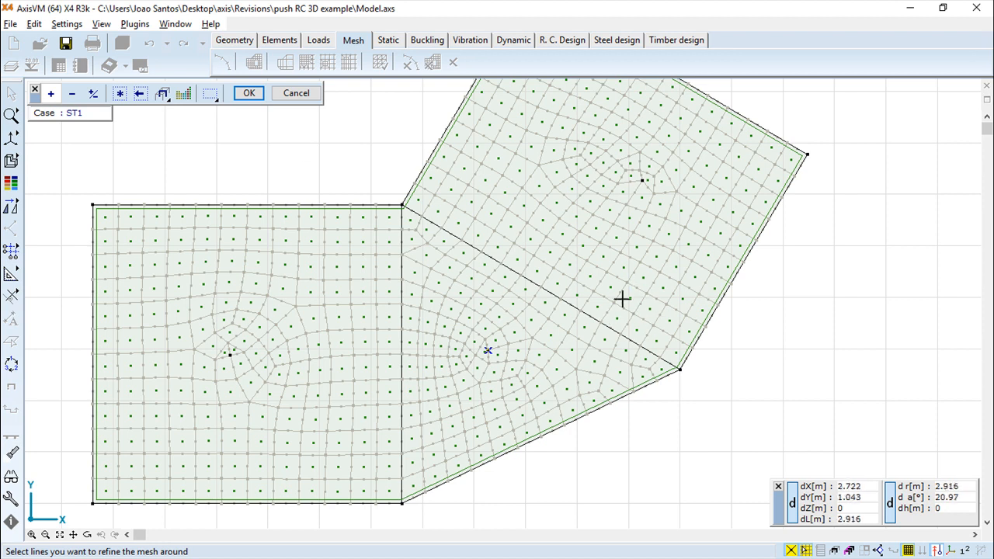
left_click(505, 270)
left_click(248, 93)
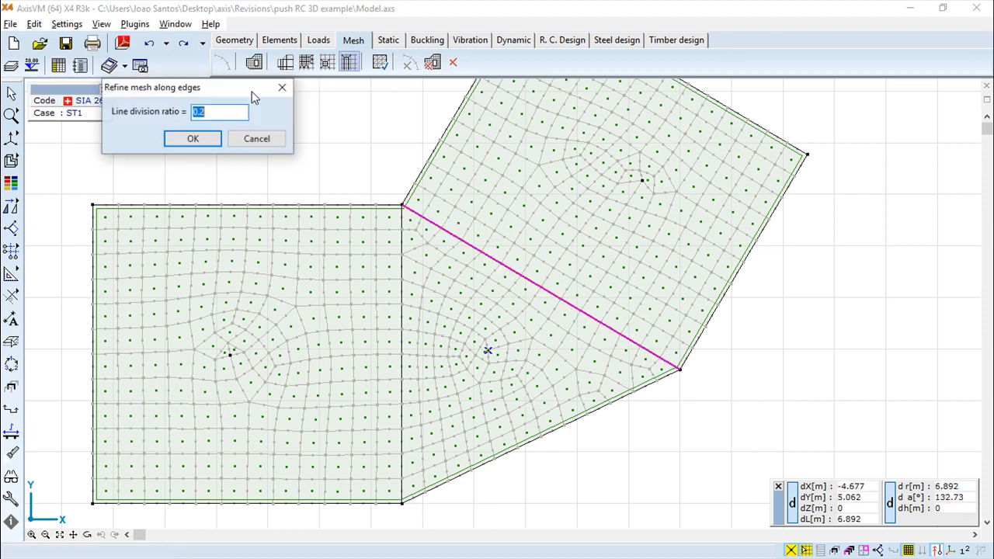
left_click(196, 140)
scroll(555, 346, "up", 5)
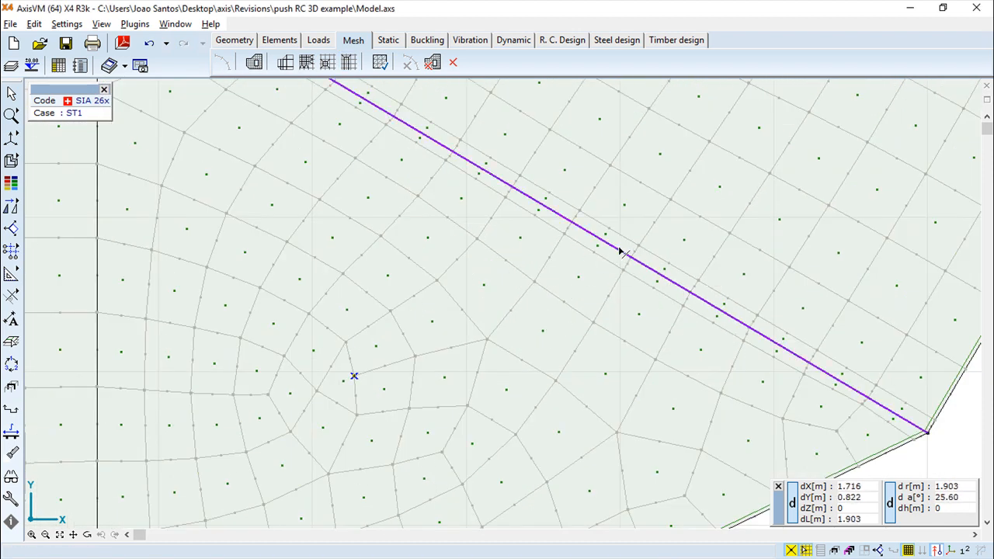
left_click(150, 45)
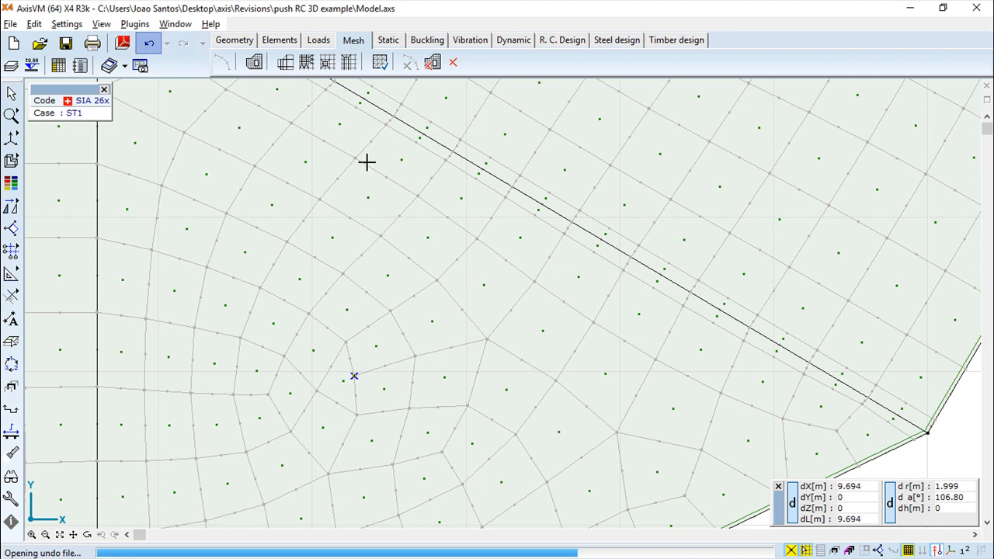
Check the geometry of the meshed surface elements for heavy distortion and dismiss the summary.
scroll(624, 324, "up", 2)
scroll(623, 323, "down", 4)
middle_click_drag(587, 305, 586, 341)
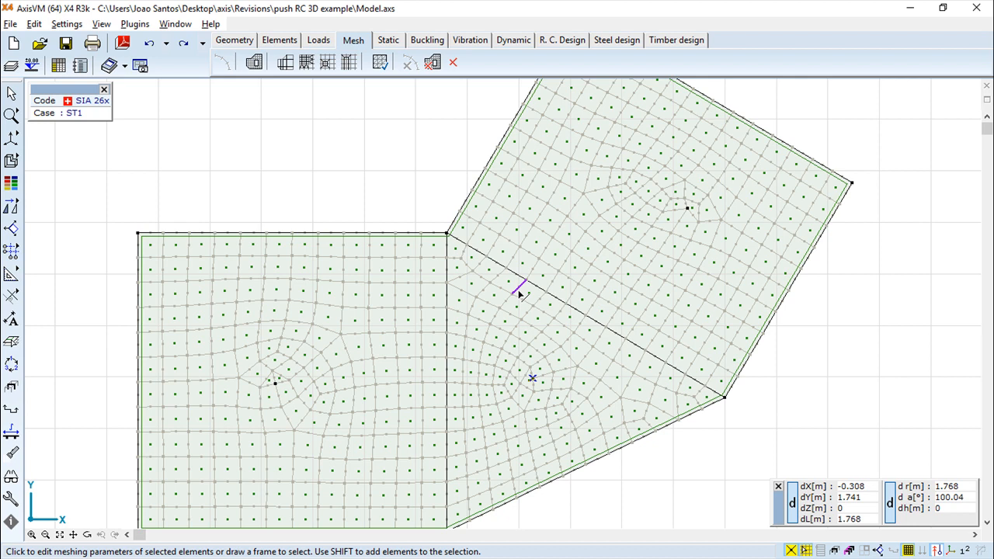
left_click(382, 63)
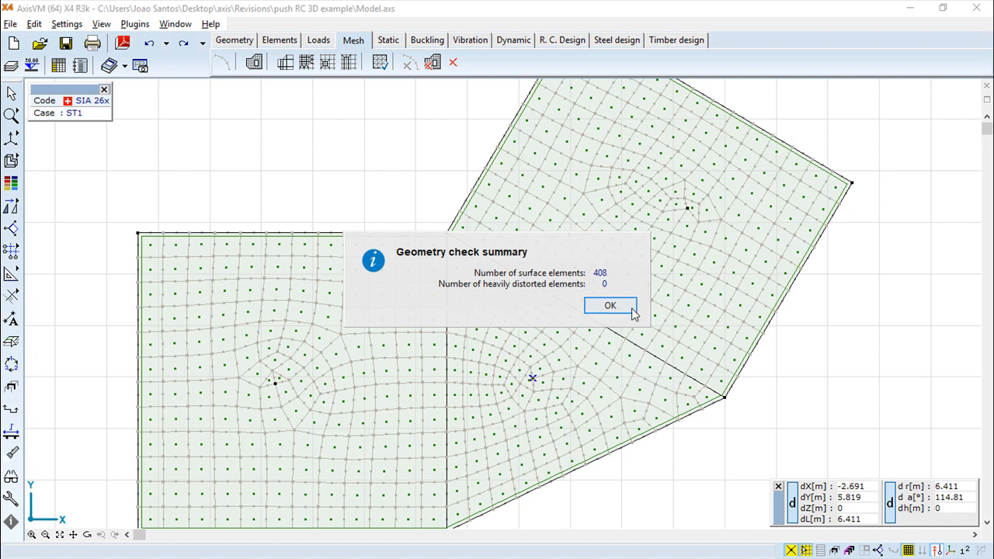
left_click(607, 306)
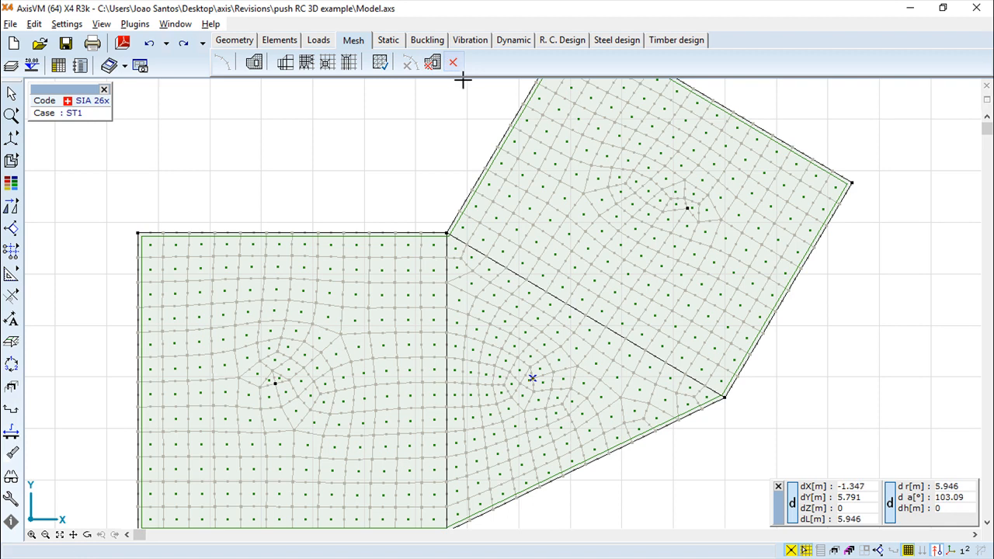
Delete all domain meshes, after trying the deletion of every mesh and undoing it.
left_click(452, 63)
left_click(149, 42)
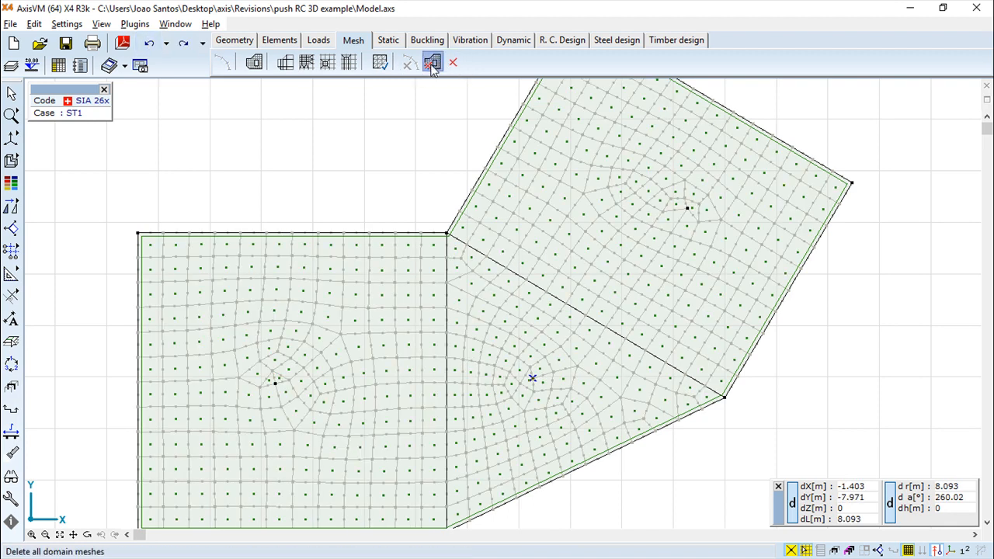
left_click(432, 65)
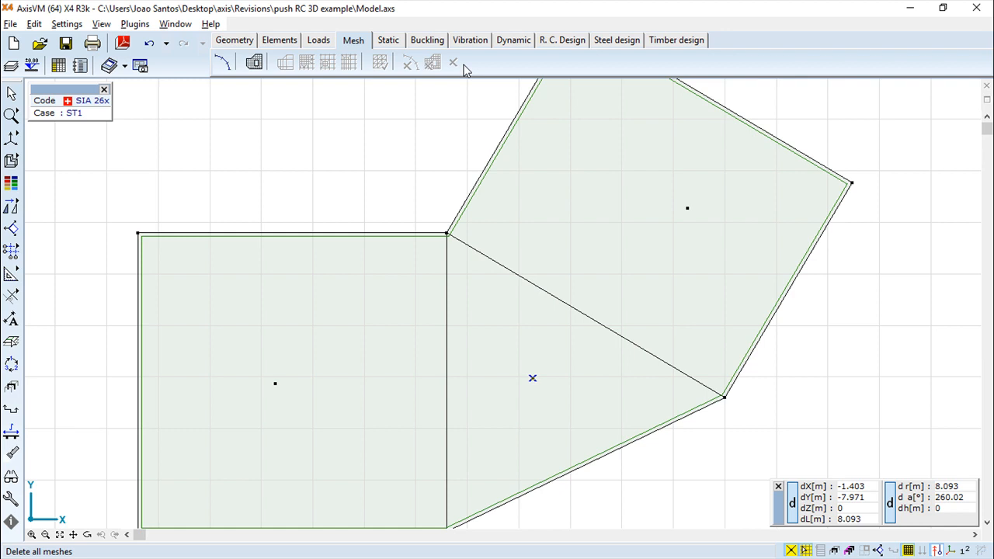
scroll(621, 236, "up", 1)
scroll(621, 248, "down", 3)
scroll(620, 249, "up", 1)
middle_click_drag(625, 251, 631, 280)
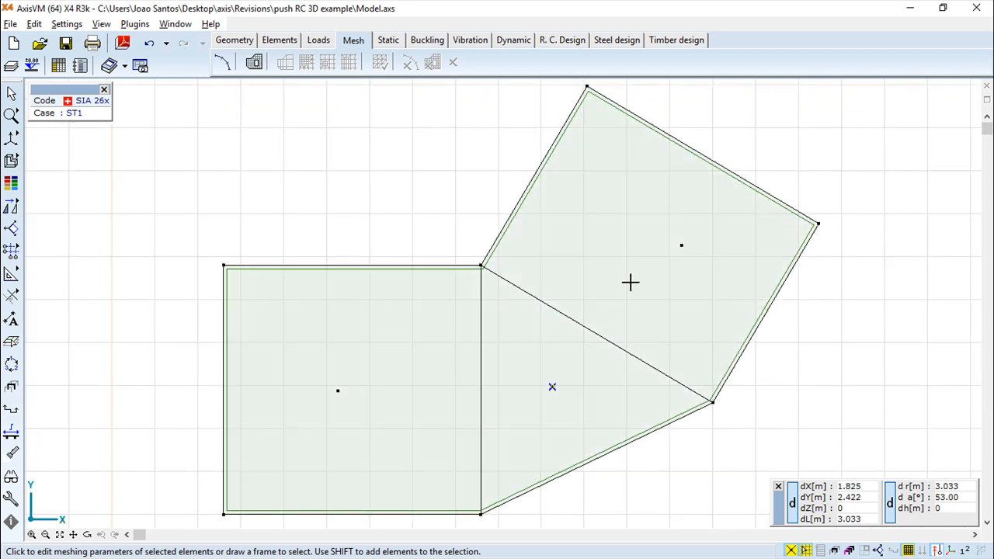